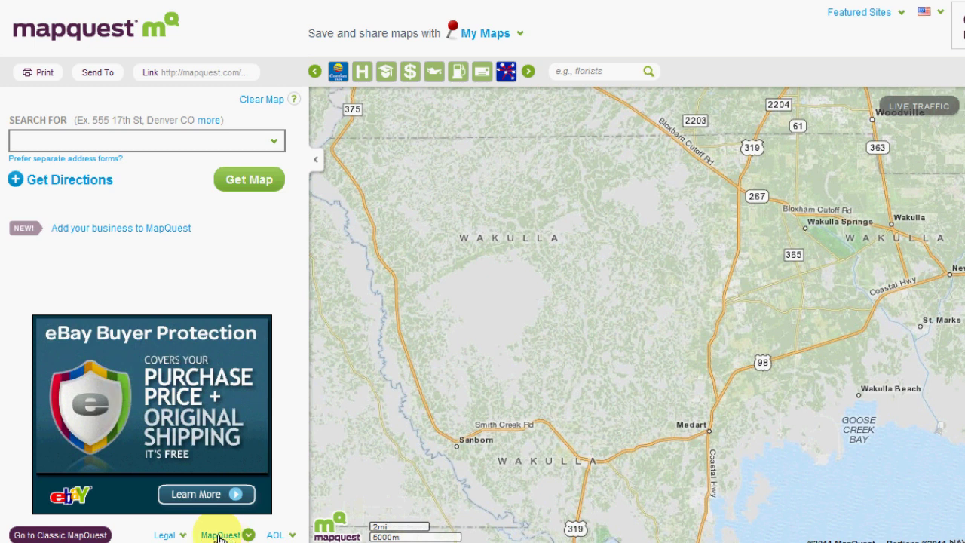
Step: Go to New! Local Business Center from MapQuest's footer pages and start the first-name field
click(219, 535)
scroll(272, 388, down, 2)
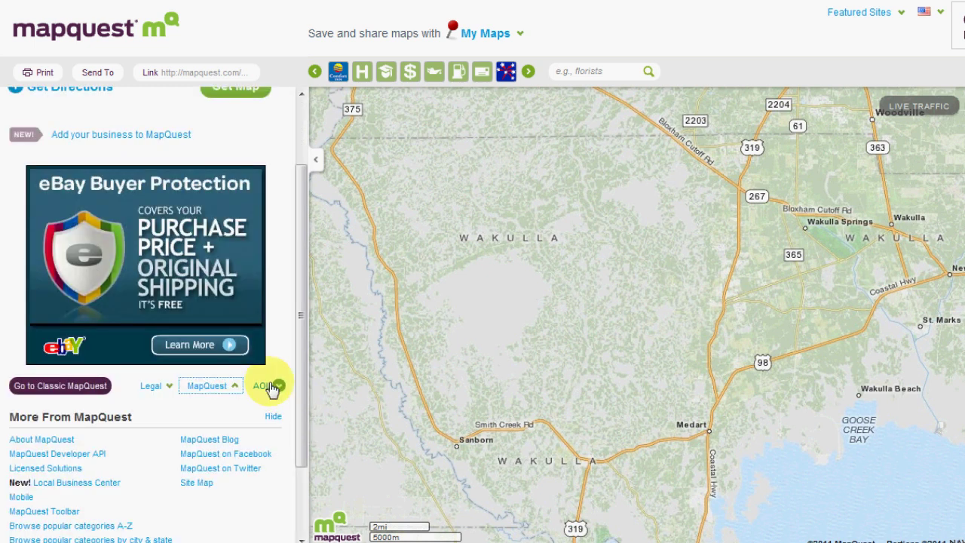
scroll(273, 387, down, 1)
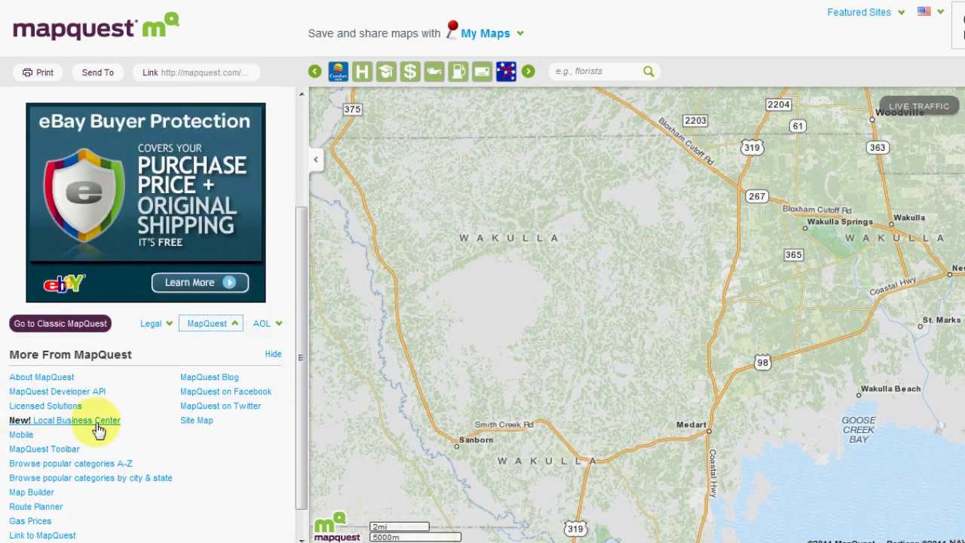
click(98, 428)
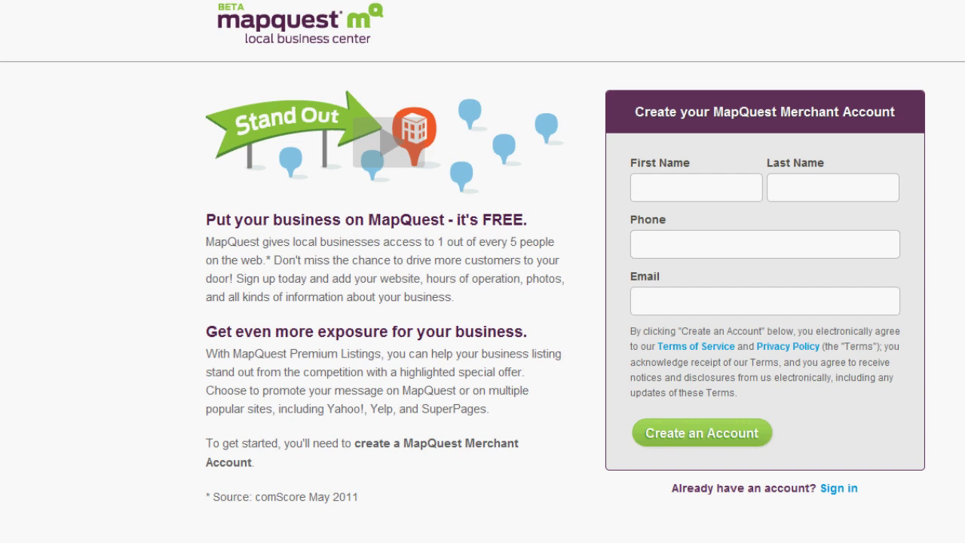
click(664, 187)
Step: Enter the contact's first name, last name, phone and e-mail, then create the merchant account
text(James)
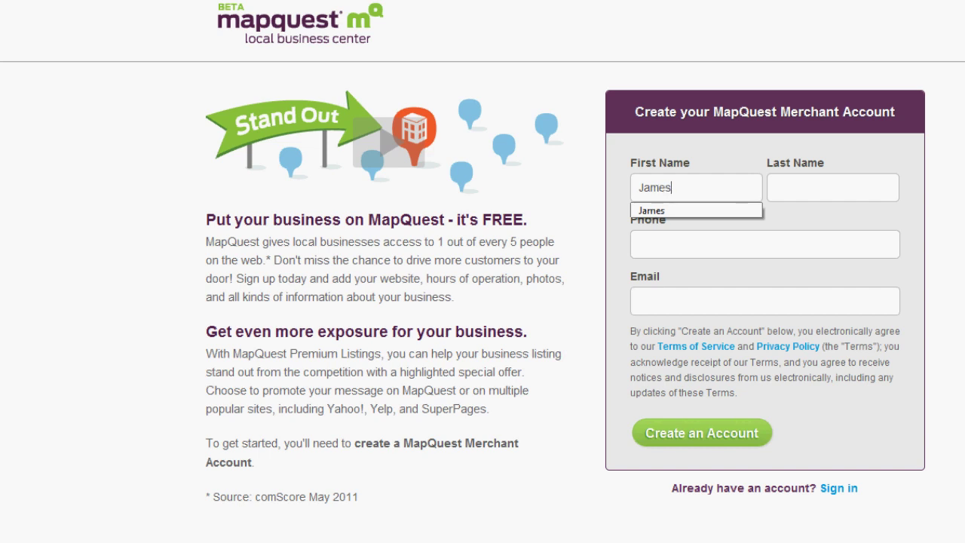
click(832, 187)
text(S)
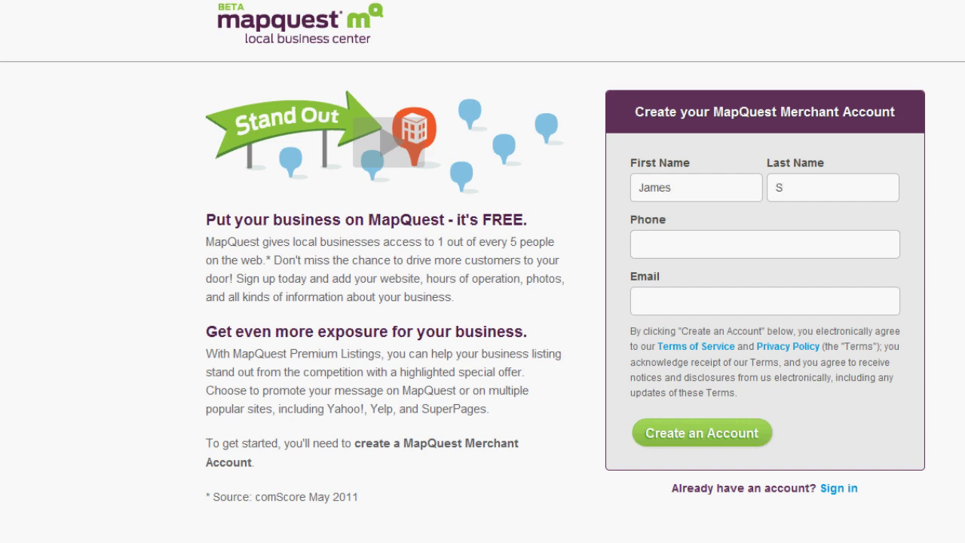
click(765, 244)
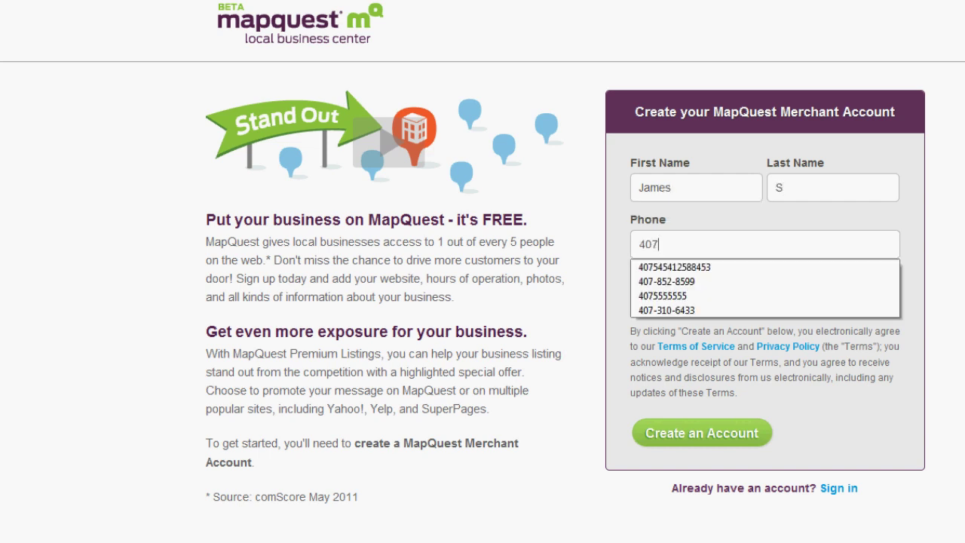
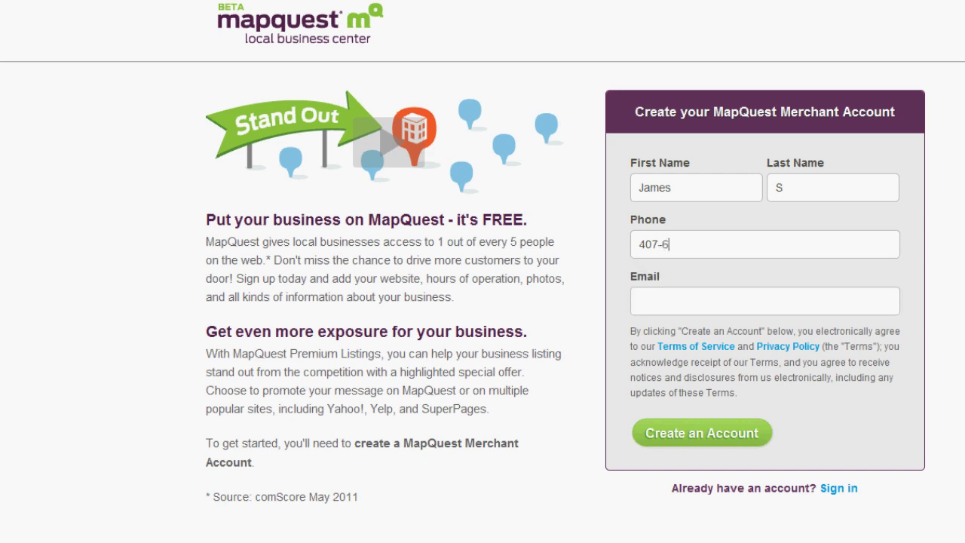
text(grap)
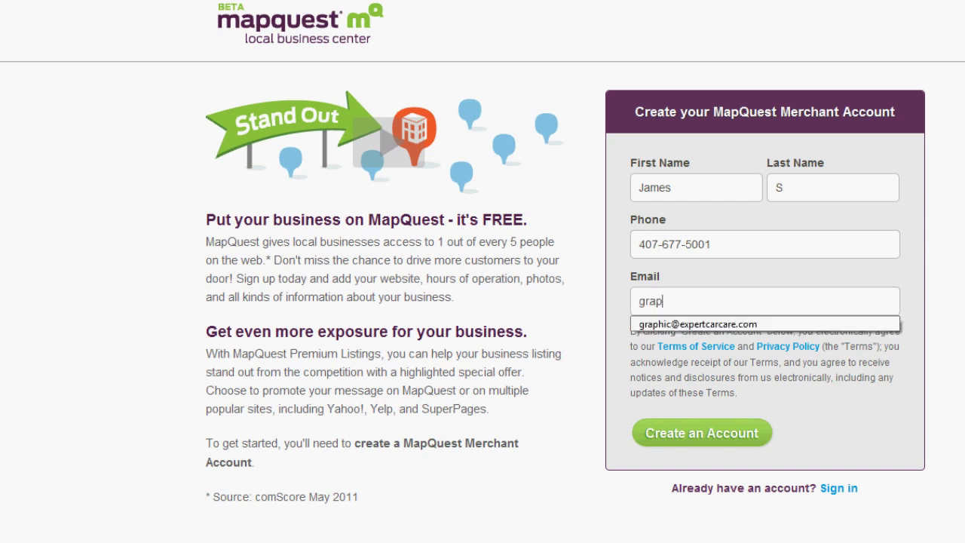
text(hic)
key(Tab)
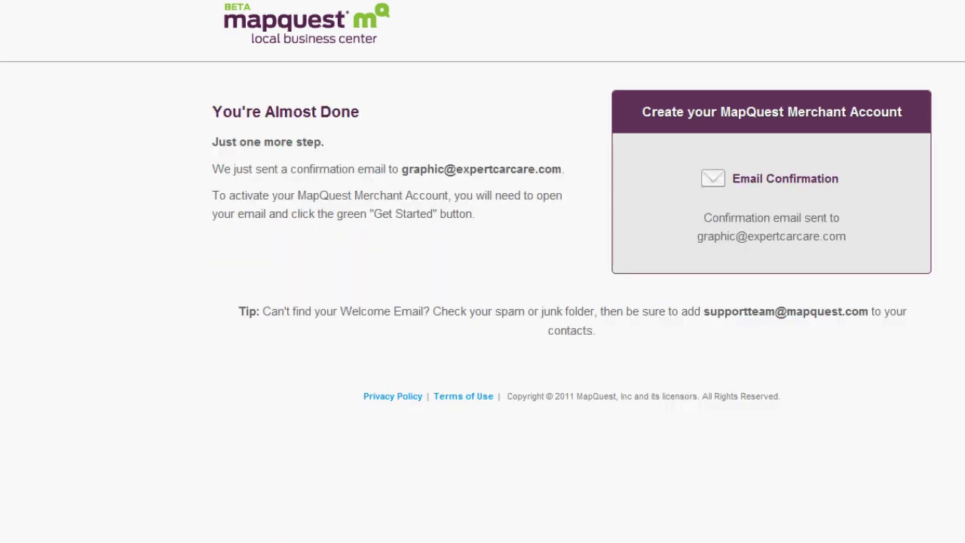
click(701, 186)
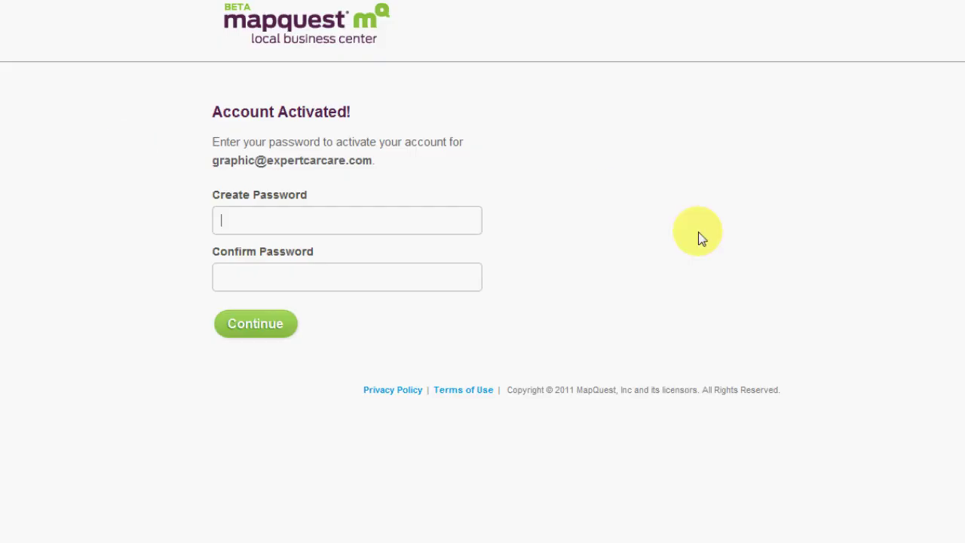
Step: Enter and confirm the account password, then continue to the Add a Business Listing form
text(•••••••••)
key(Tab)
text(••••••••)
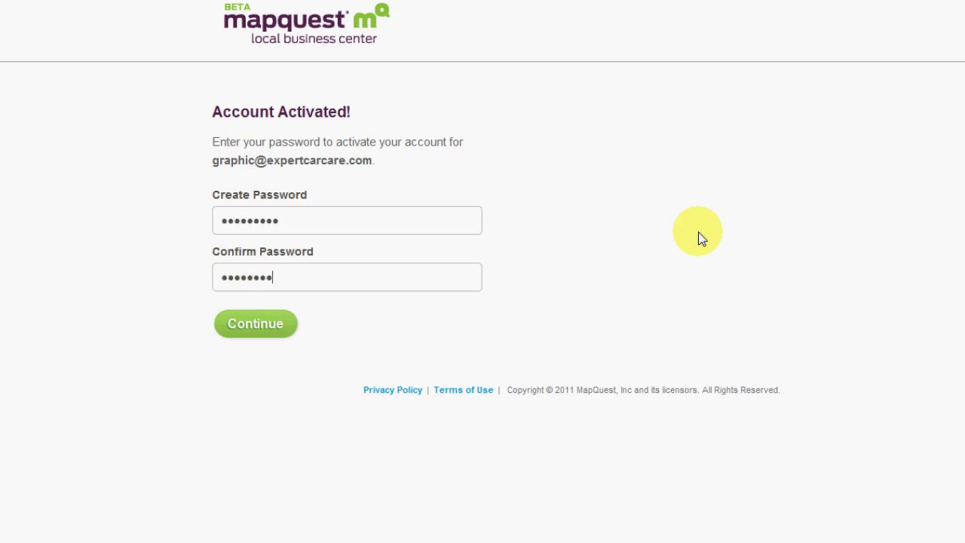
text(•)
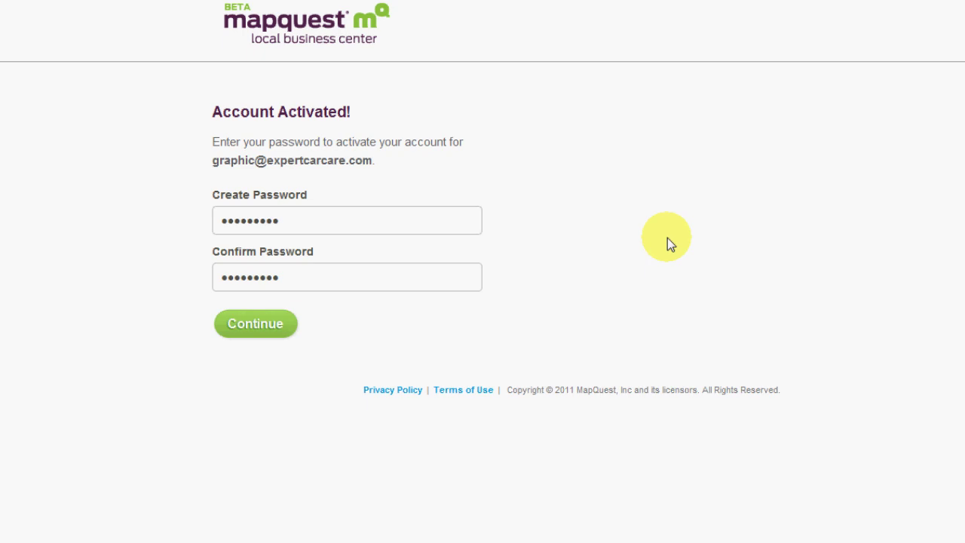
click(256, 330)
click(598, 130)
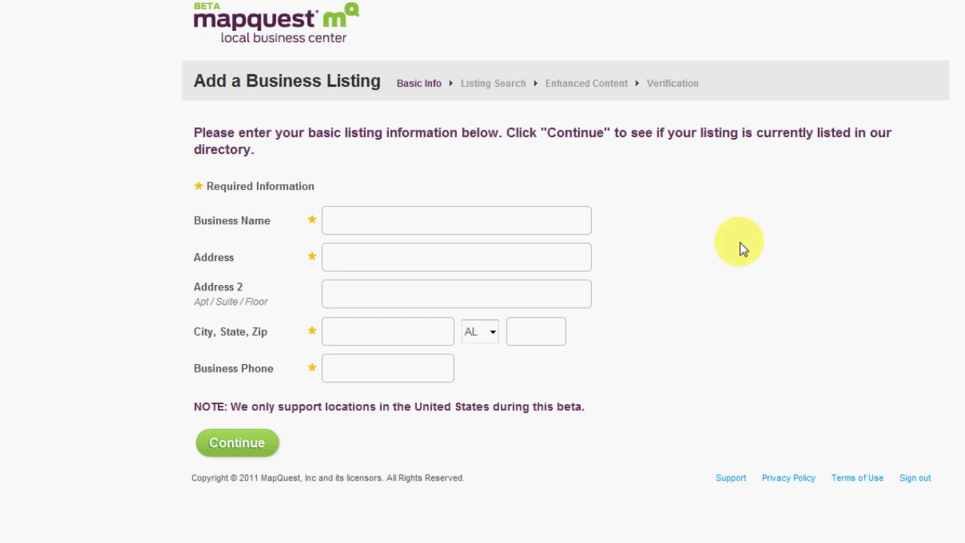
Step: Enter business name Expert Car Care with its Winter Park, FL address, zip and phone, then search
text(Fishpun)
key(ctrl+a)
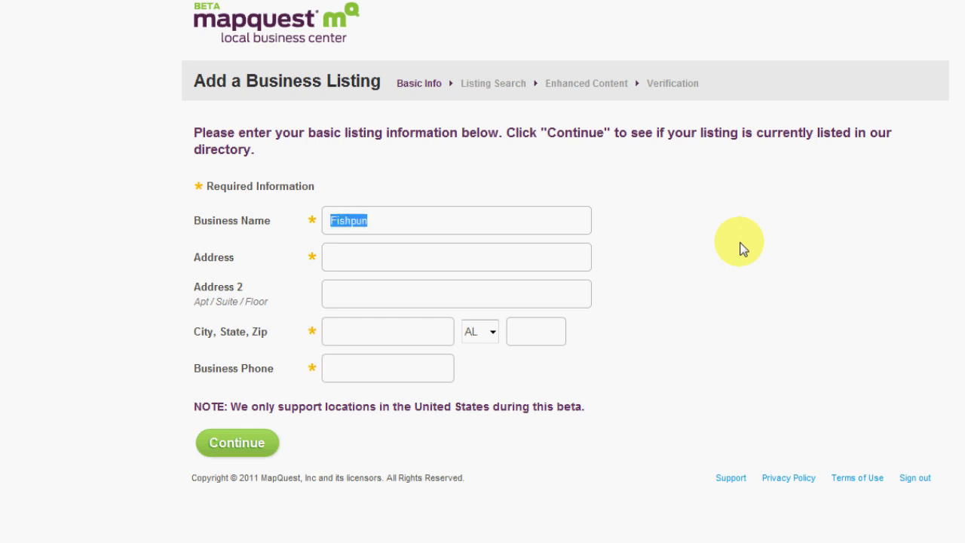
text(Experr)
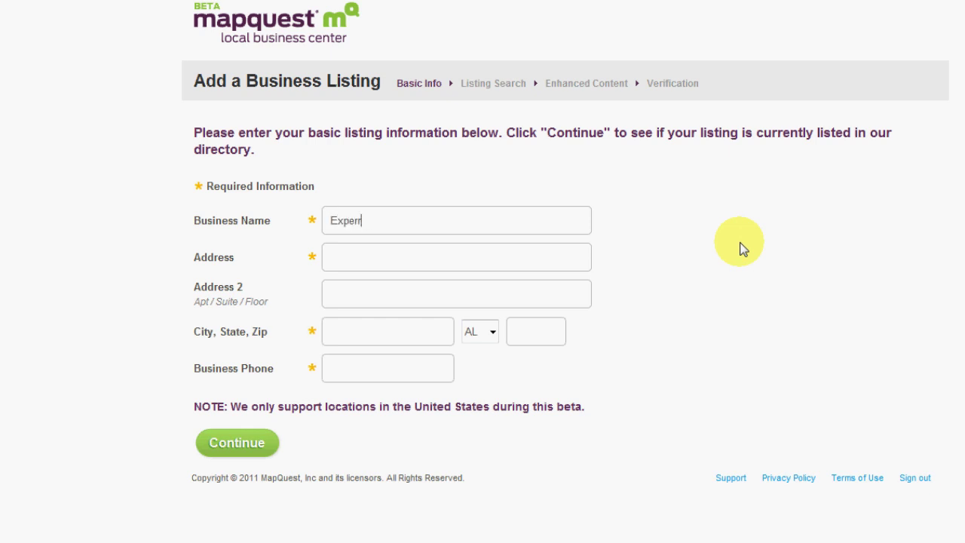
text(t Car Care)
key(Tab)
text(1990 How)
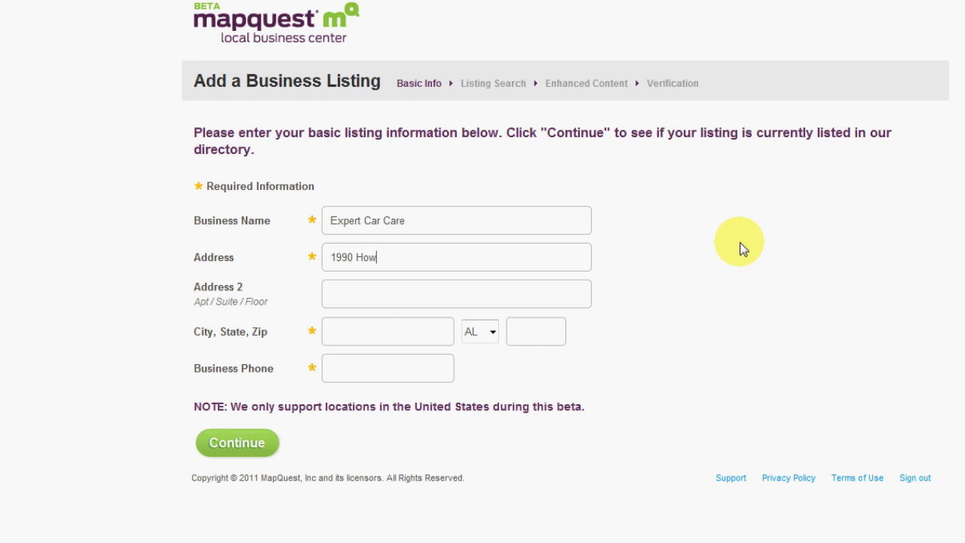
text(ell Branch Rd)
key(Tab)
text(Winter Par)
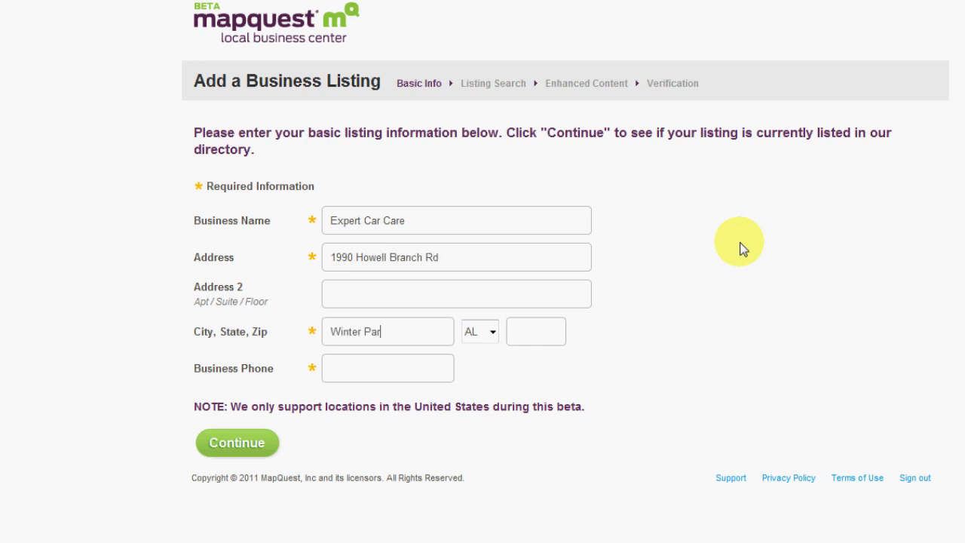
text(k)
key(Tab)
key(f)
key(Tab)
text(32792)
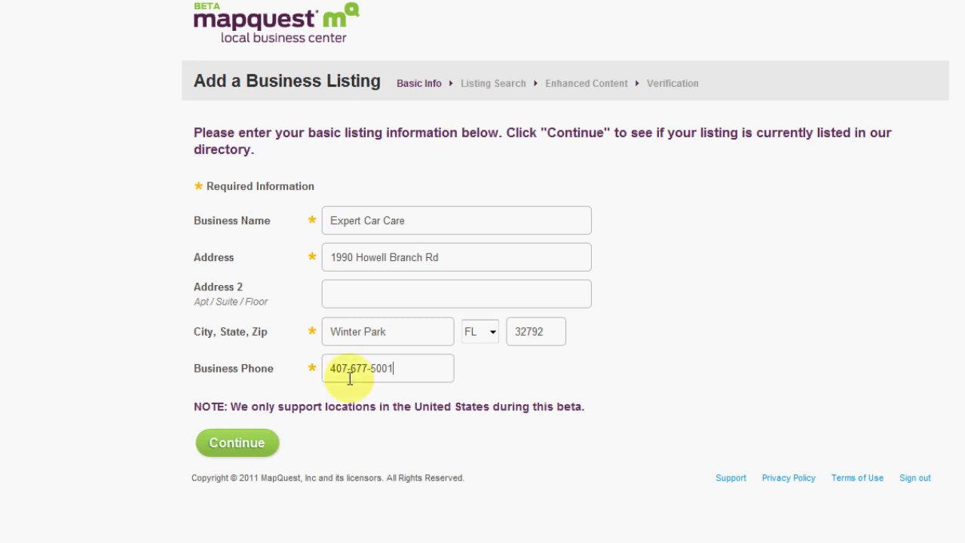
click(234, 447)
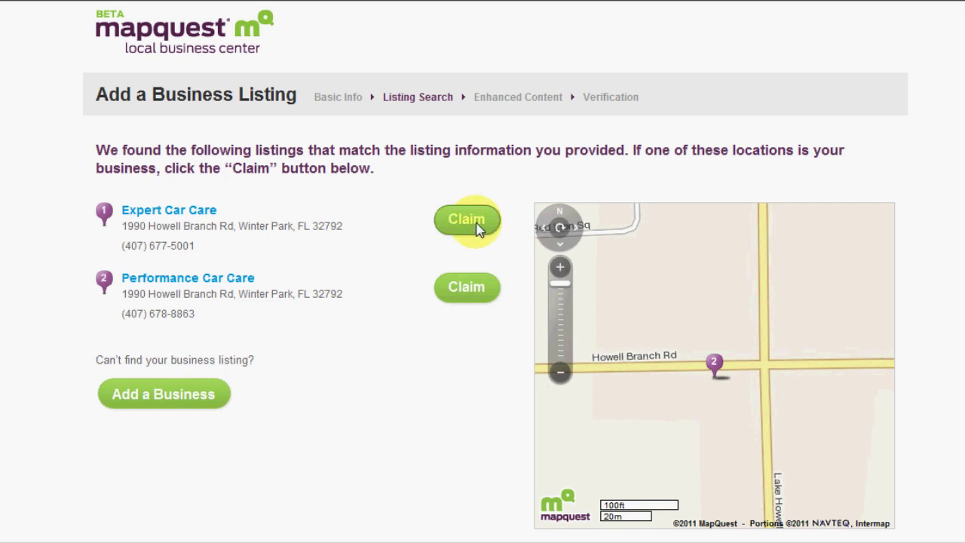
Step: Claim the Expert Car Care listing from the search results
click(478, 229)
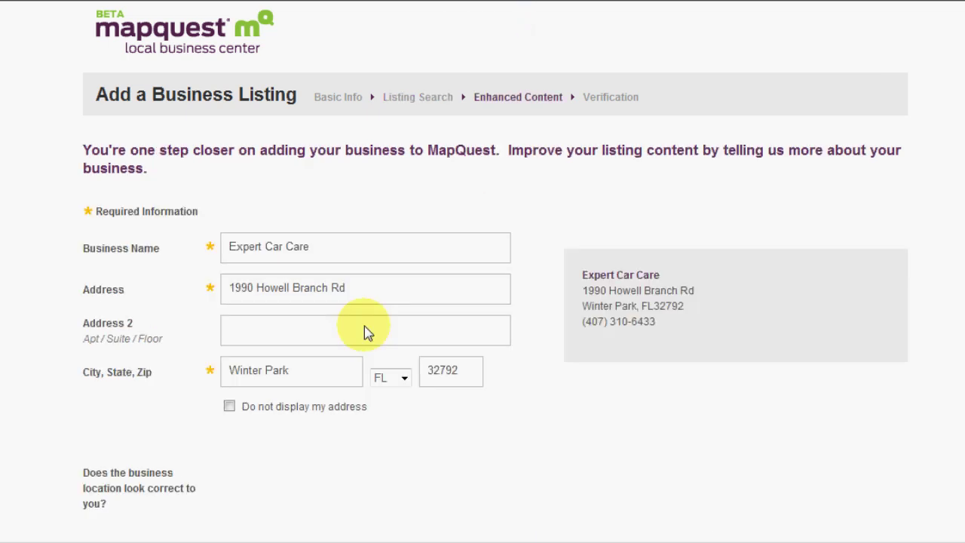
Step: Correct the mistyped digits and hyphen in the listing's business phone number
scroll(401, 181, down, 3)
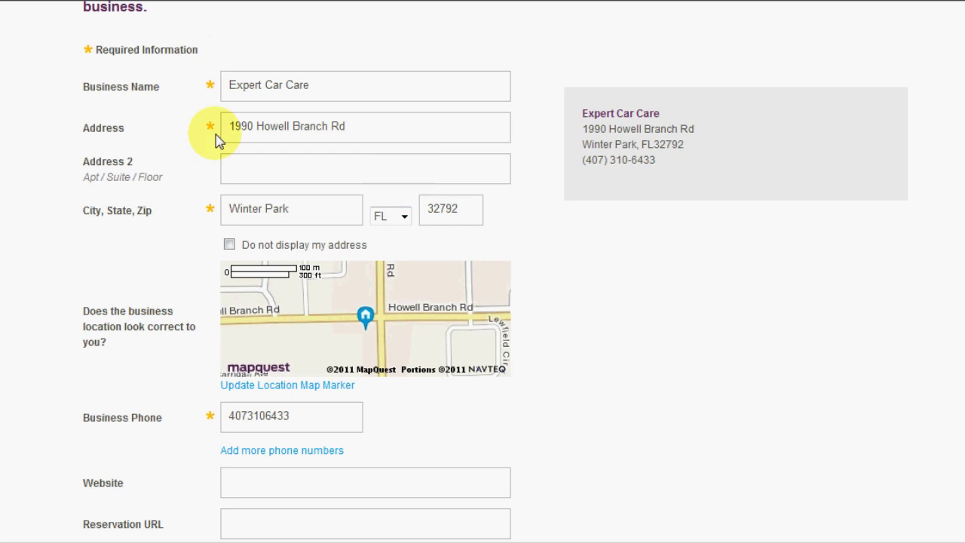
scroll(196, 147, down, 1)
scroll(190, 151, down, 2)
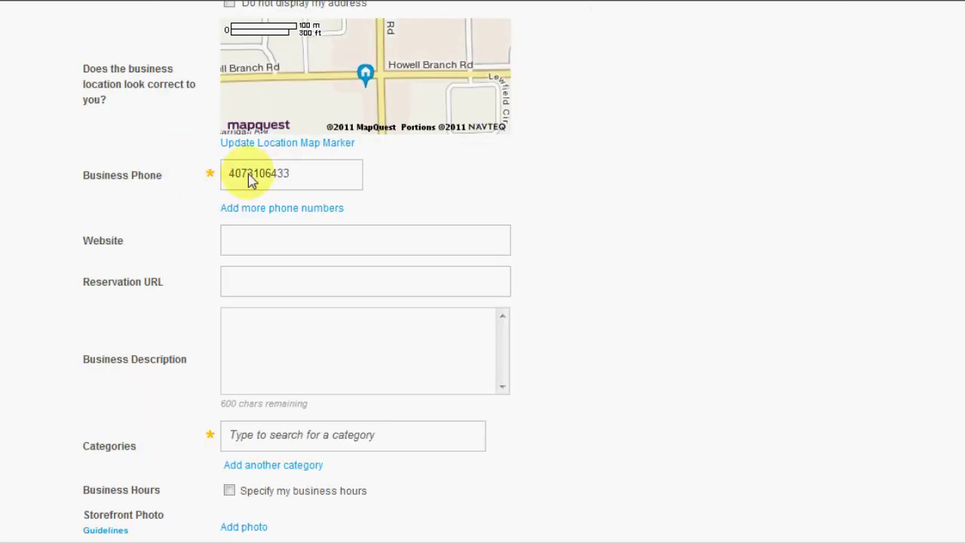
drag(248, 175, 401, 179)
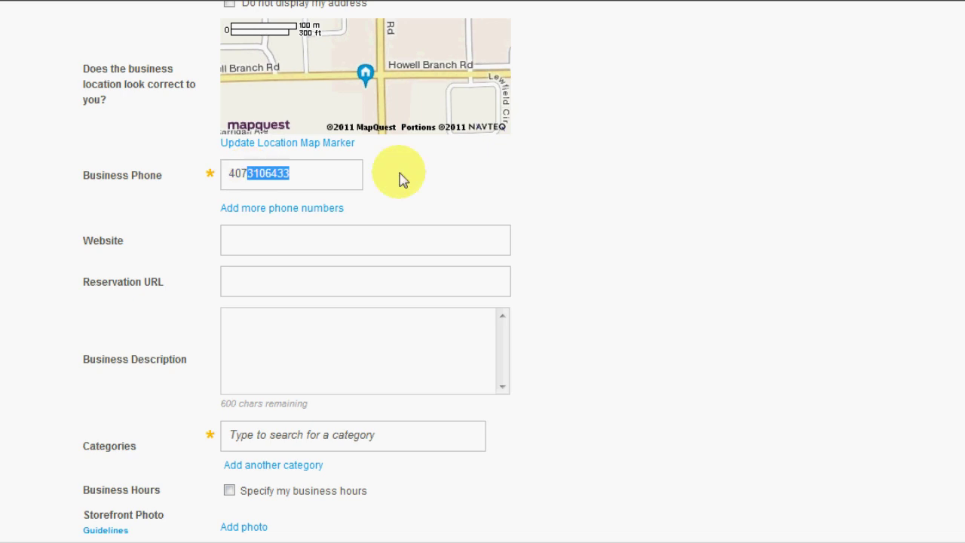
text(677-)
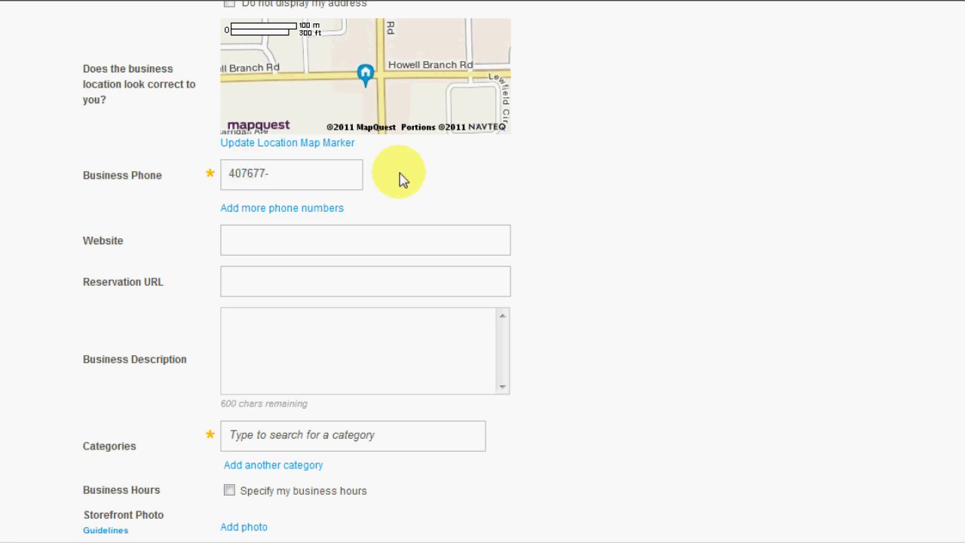
key(BackSpace)
key(BackSpace)
key(BackSpace)
key(BackSpace)
text(677-5001)
key(Left)
key(Left)
key(Left)
key(Left)
key(Left)
key(Left)
key(Left)
key(Left)
text(-)
key(Tab)
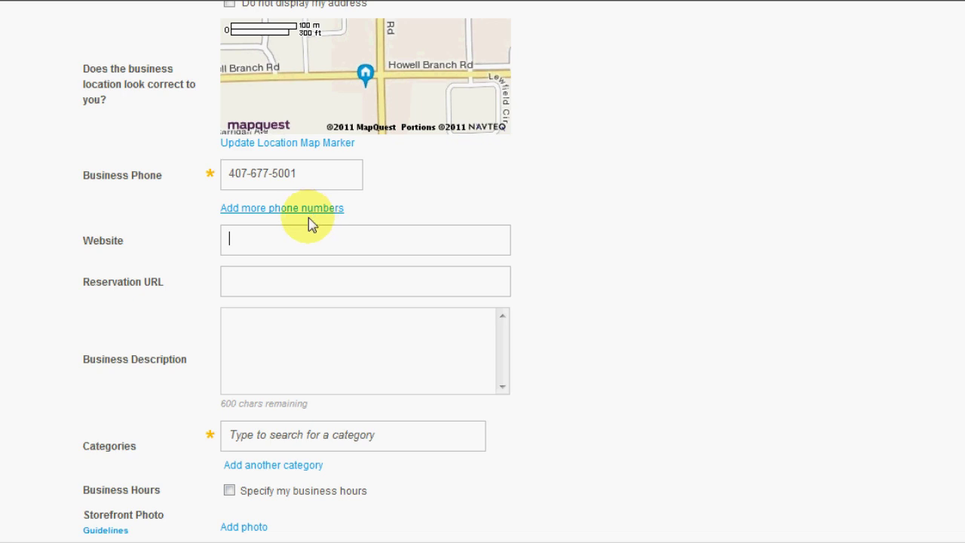
text(http:)
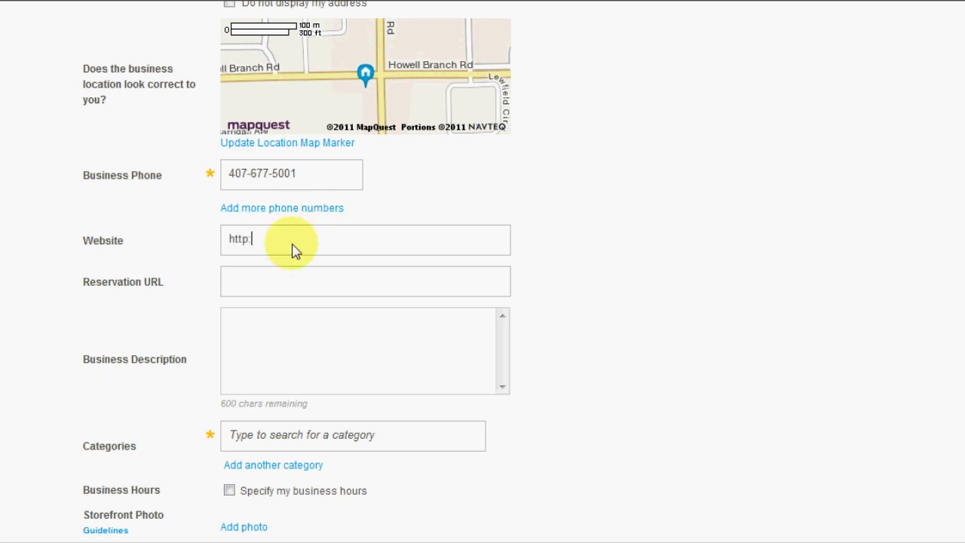
text(//www.expertcarcare.com)
key(Tab)
key(Tab)
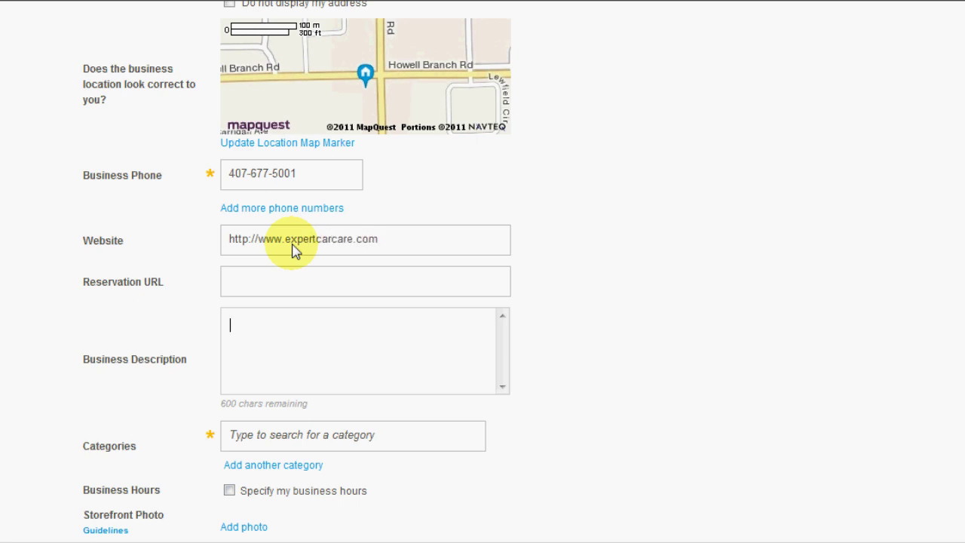
click(235, 289)
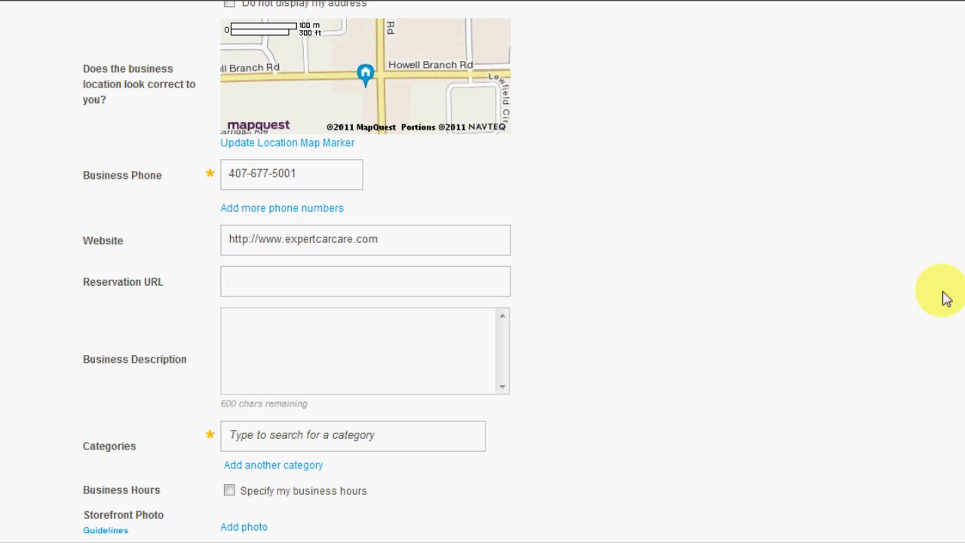
key(ctrl+t)
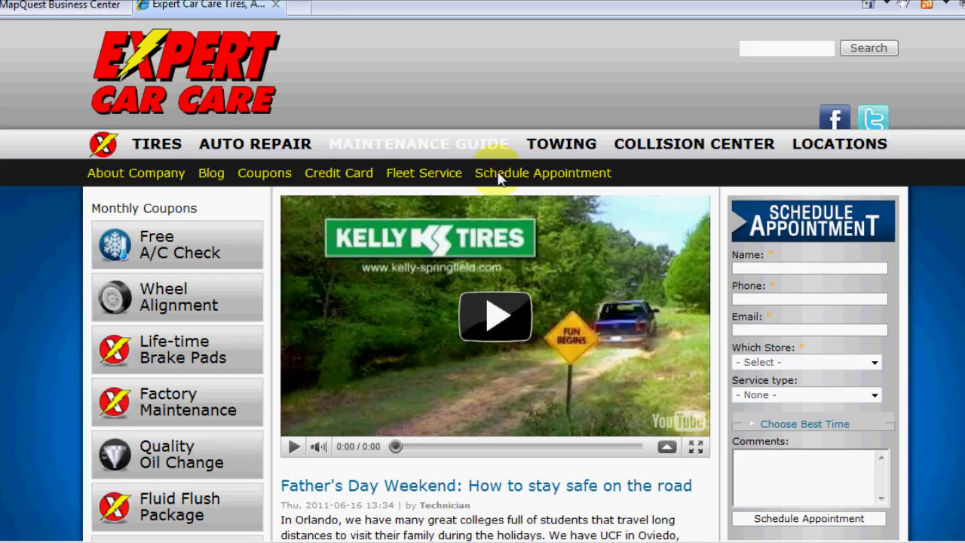
Step: Open expertcarcare.com's Schedule Appointment page, then close that tab and return to the Reservation URL field
click(531, 174)
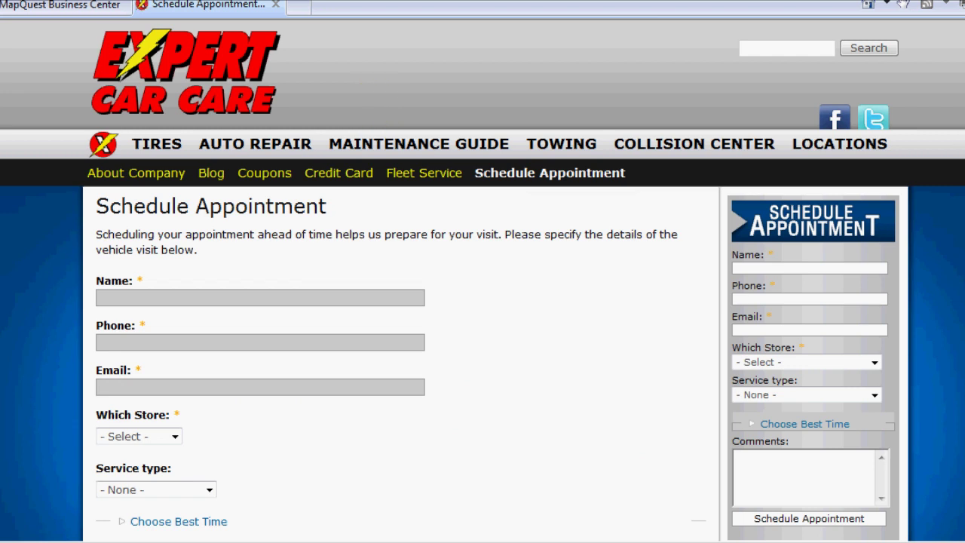
click(276, 5)
click(362, 298)
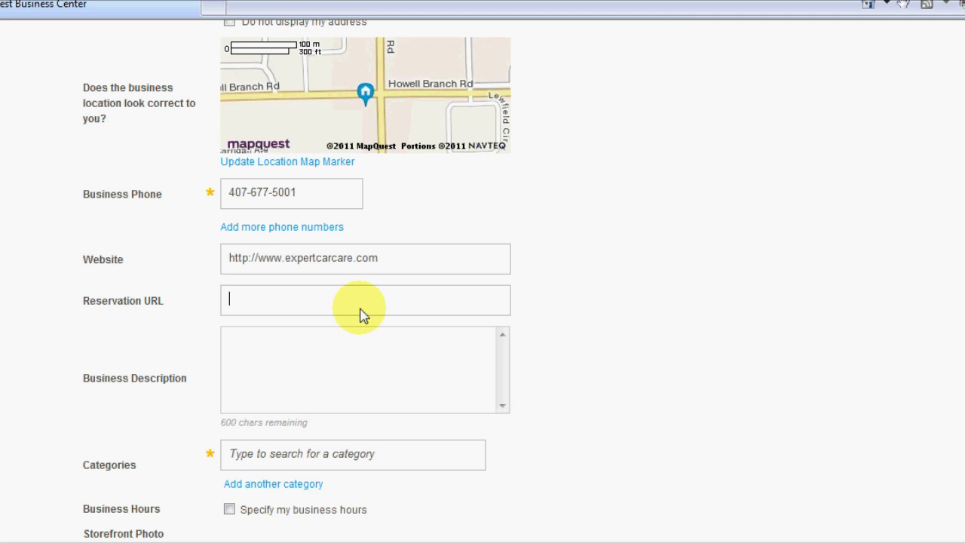
Step: Paste the schedule-appointment link as the listing's reservation URL
text(http://www.expertcarcare.com/schedule-appointment)
click(403, 369)
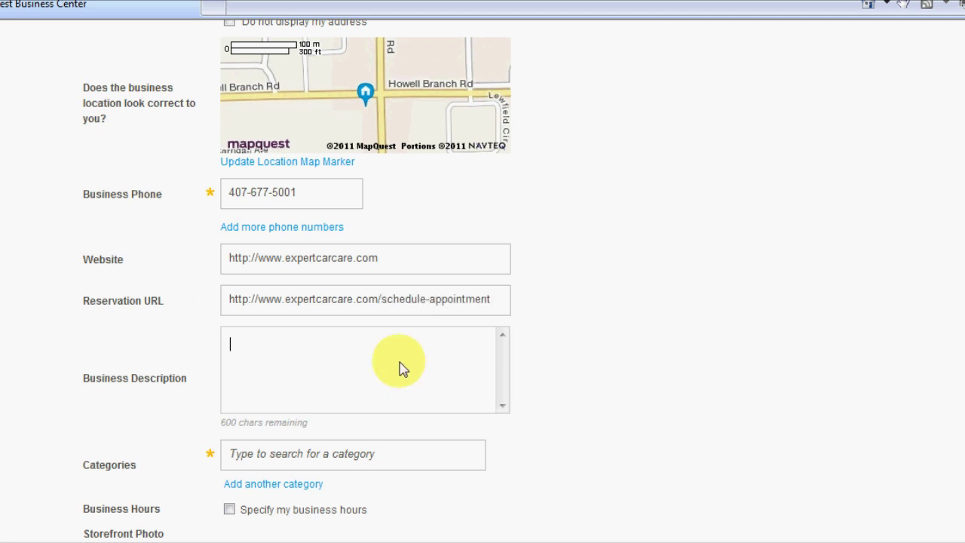
drag(172, 301, 86, 301)
click(155, 306)
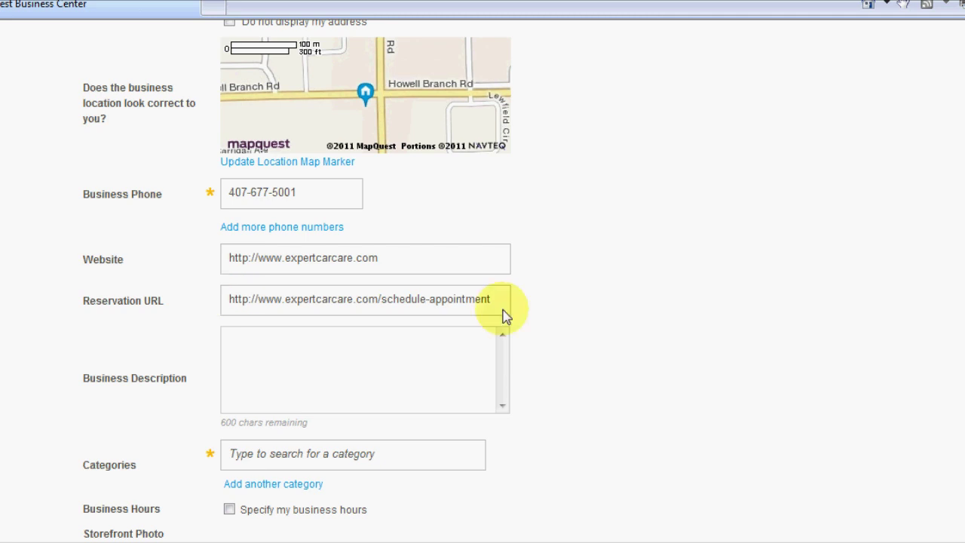
scroll(612, 340, down, 2)
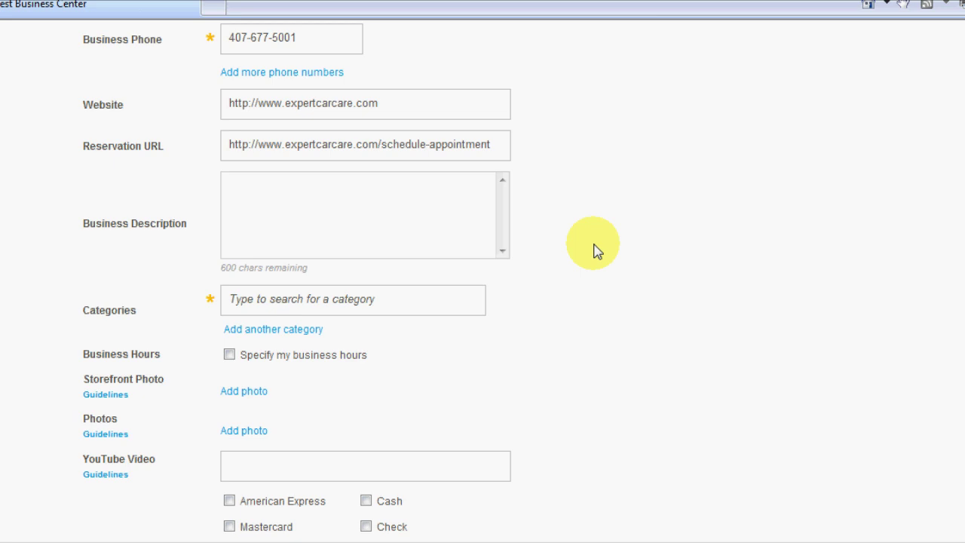
Step: Write the description 'Expert Car Care is a complete automotive, tire repair, & transmission shop.'
text(Expert Car Care is a com)
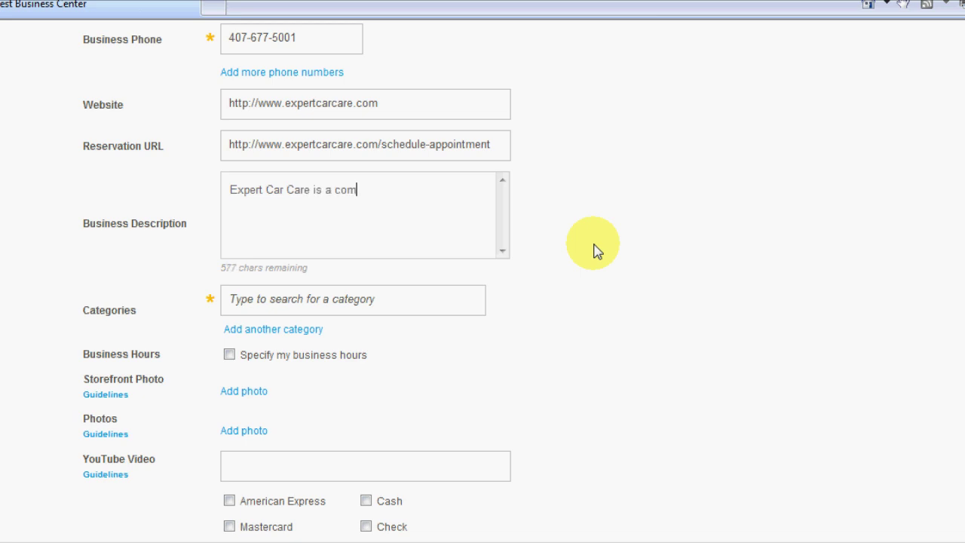
text(plete automotive re)
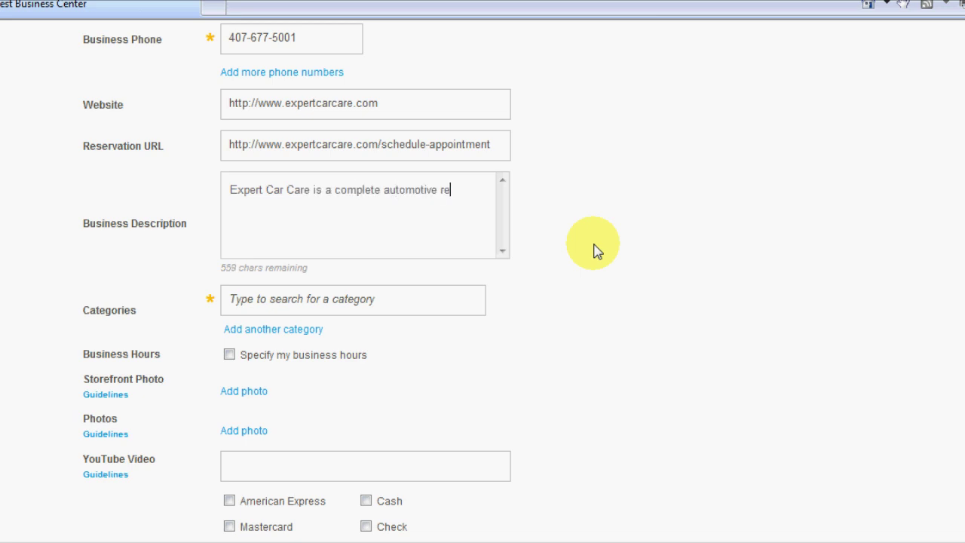
text(pair,)
key(BackSpace)
key(BackSpace)
key(BackSpace)
key(BackSpace)
key(BackSpace)
key(BackSpace)
key(BackSpace)
key(BackSpace)
key(BackSpace)
text(, t)
key(BackSpace)
text(tire repair, & tr)
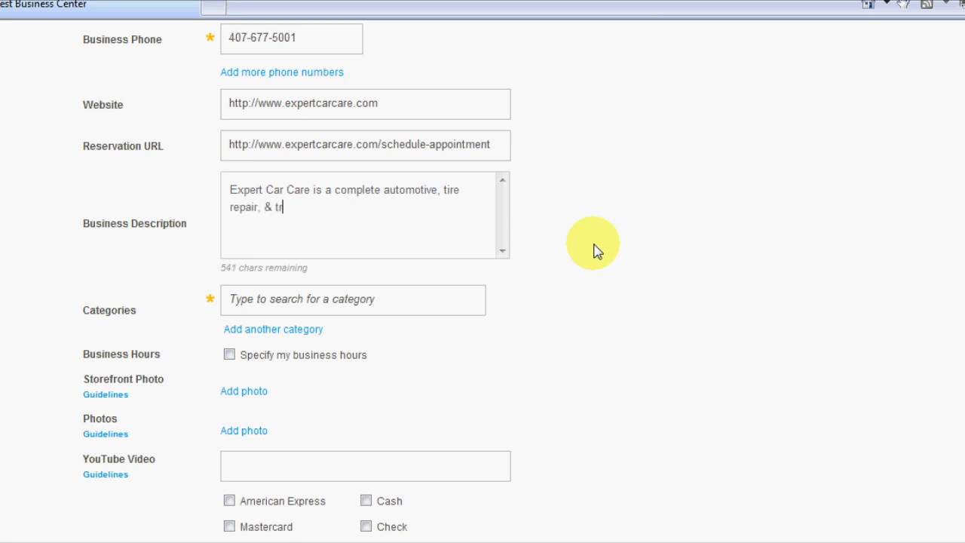
text(ansmission shop.)
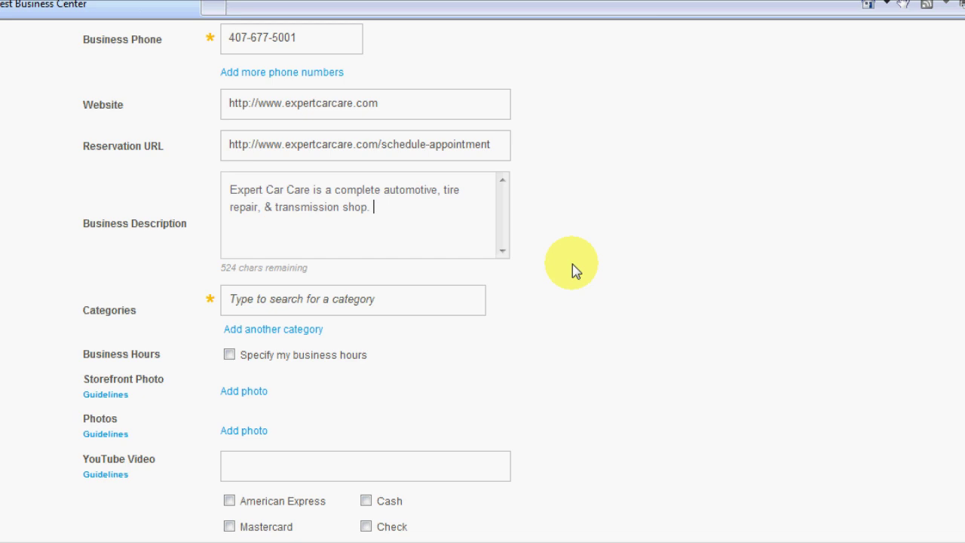
Step: Review the finished business description text and move to the business category field
click(394, 291)
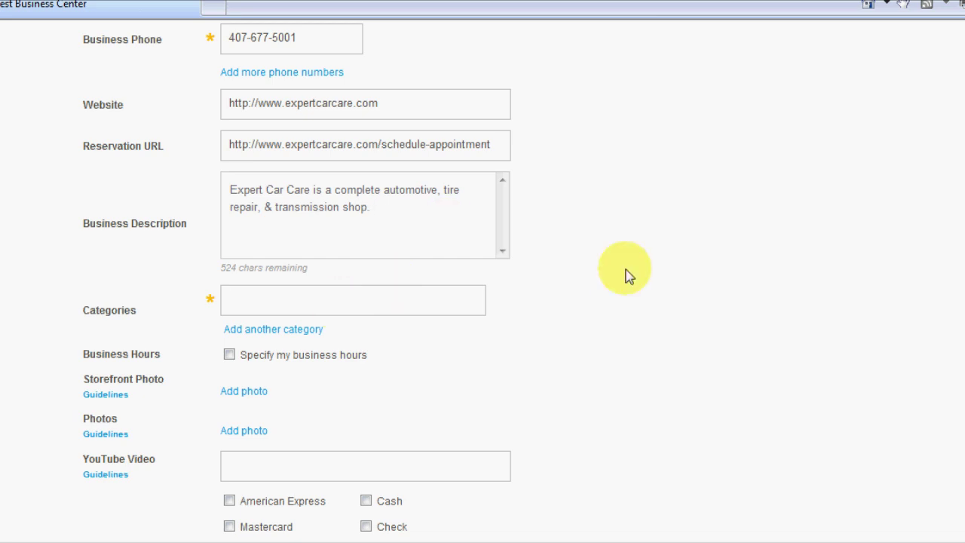
scroll(629, 276, down, 1)
click(405, 139)
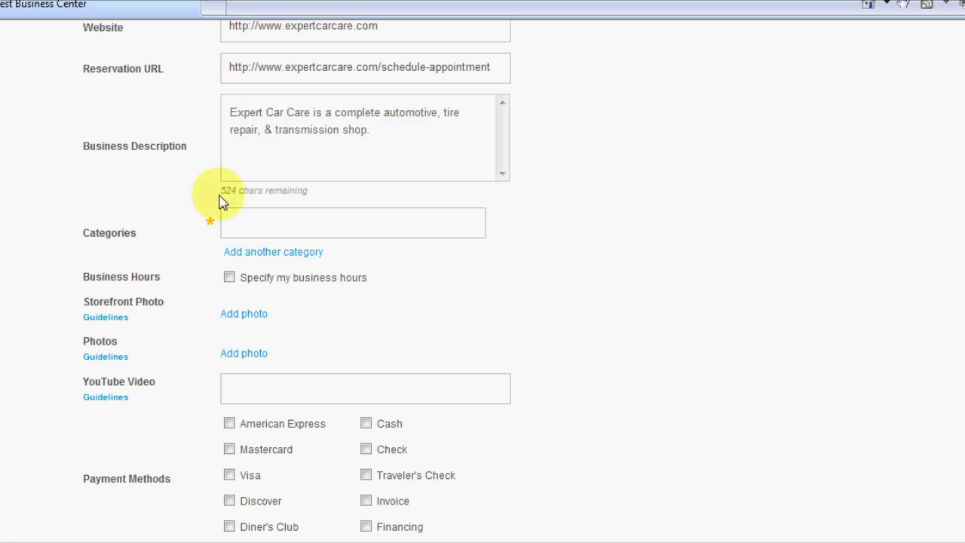
drag(223, 202, 239, 200)
click(377, 174)
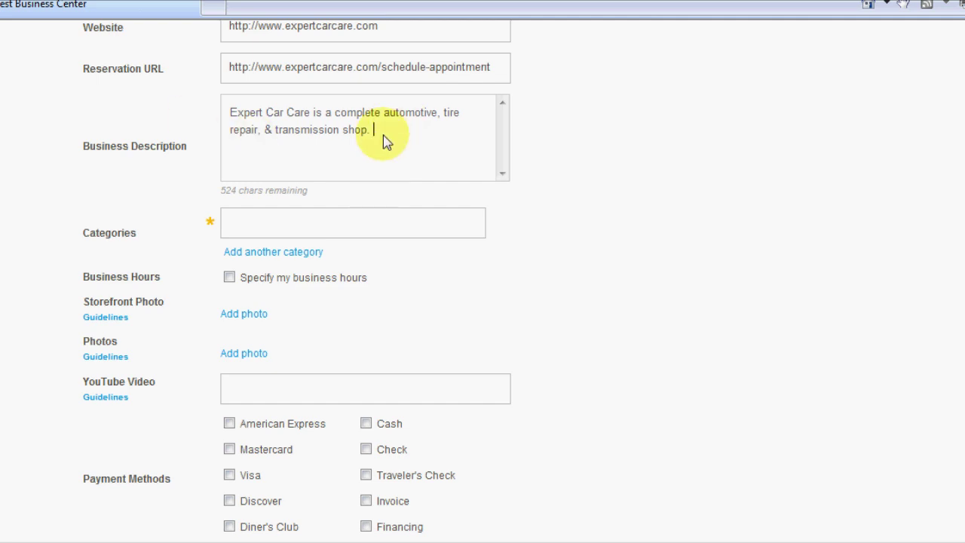
drag(230, 123, 381, 135)
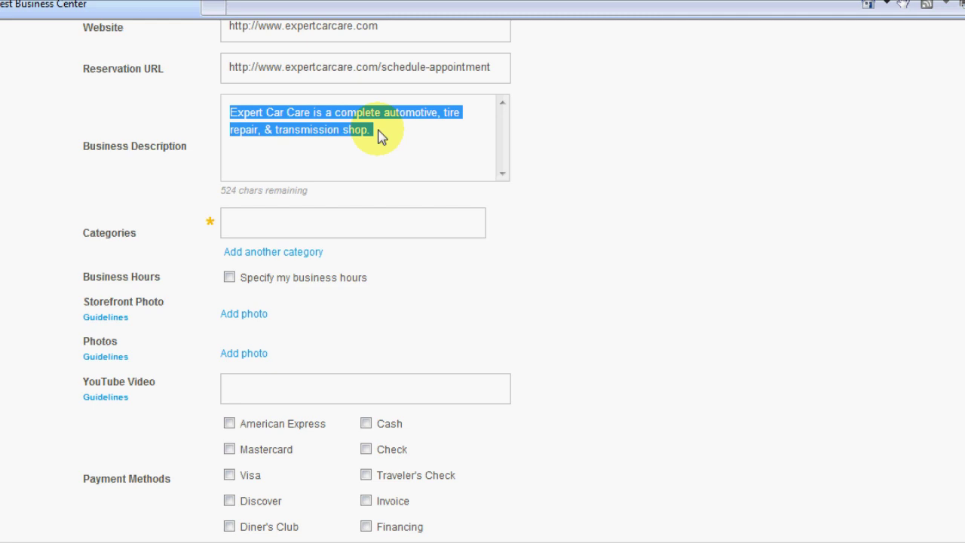
click(393, 138)
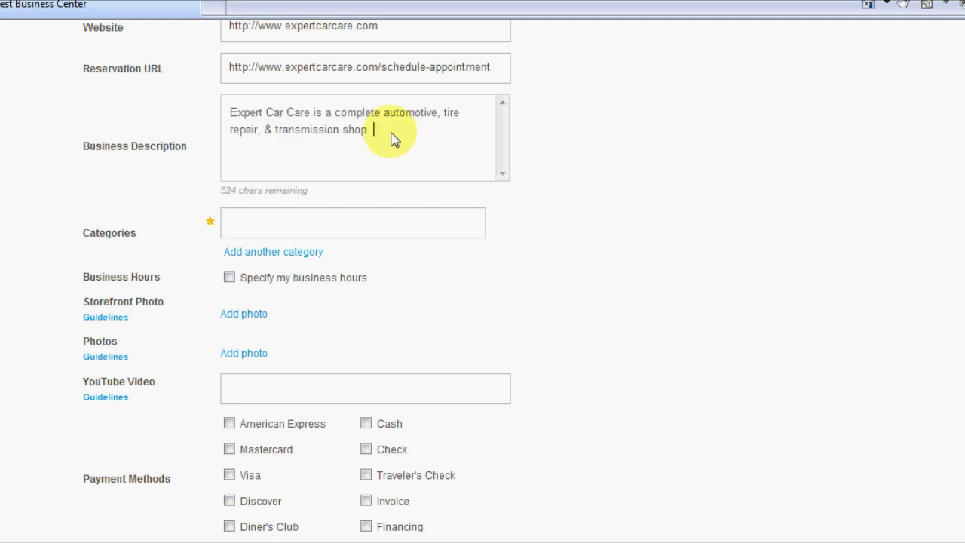
click(371, 234)
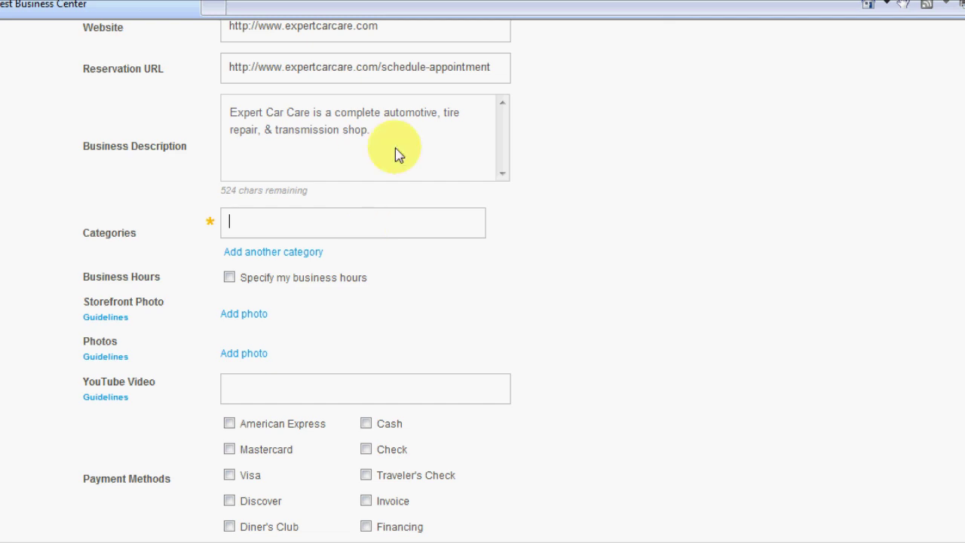
drag(395, 147, 310, 172)
Step: Search 'automotive' in Categories and choose Automotive Repair Shops
click(412, 226)
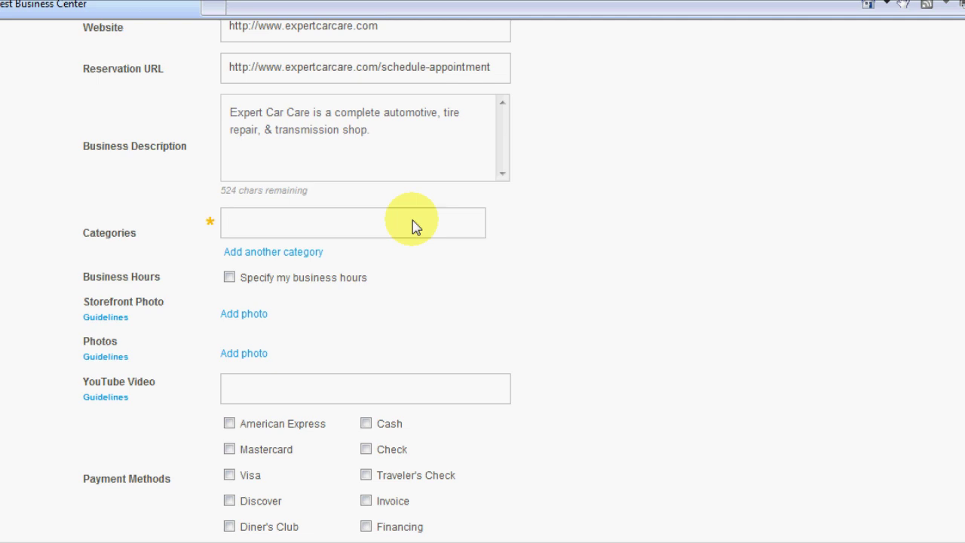
text(automo)
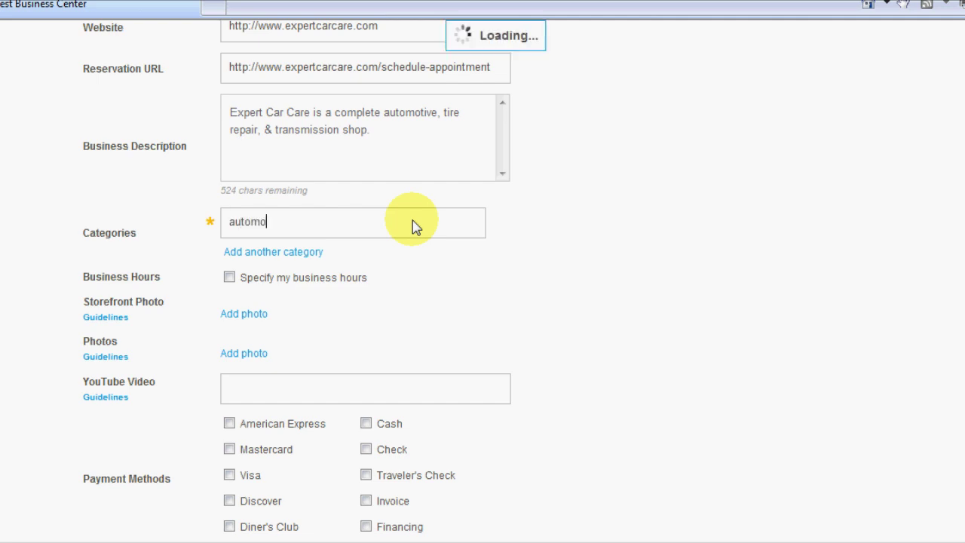
text(tive)
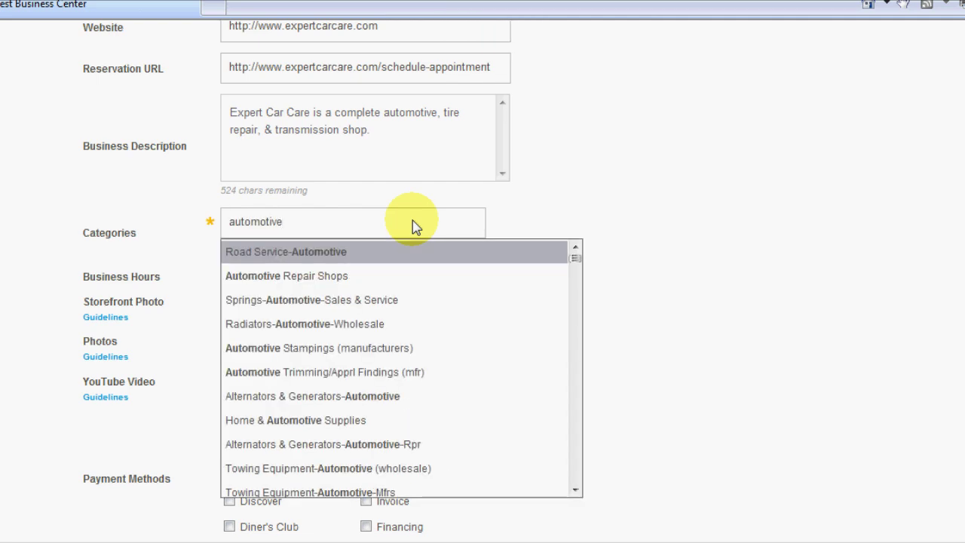
click(270, 277)
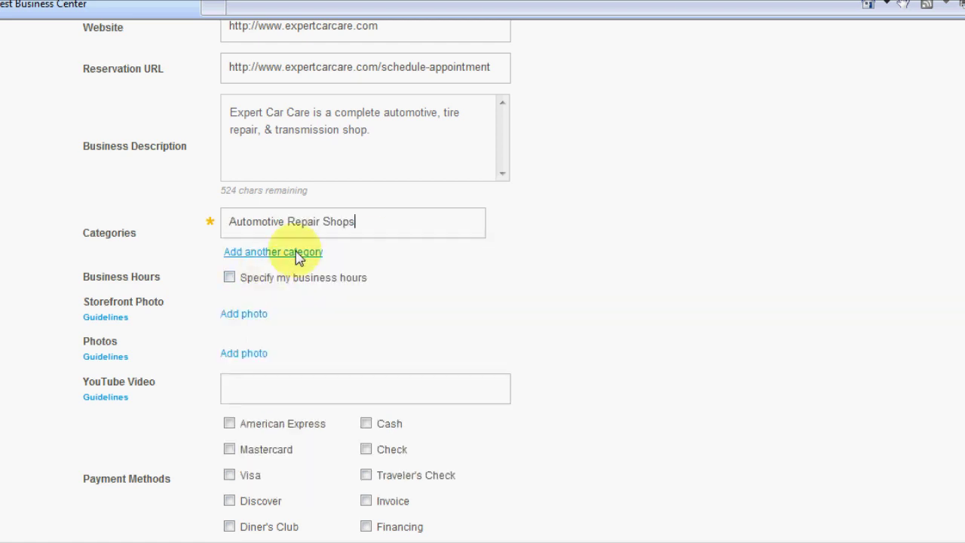
Step: Add Tire Dealers as the second category, replacing a wrong suggestion, then add a third category slot
click(299, 253)
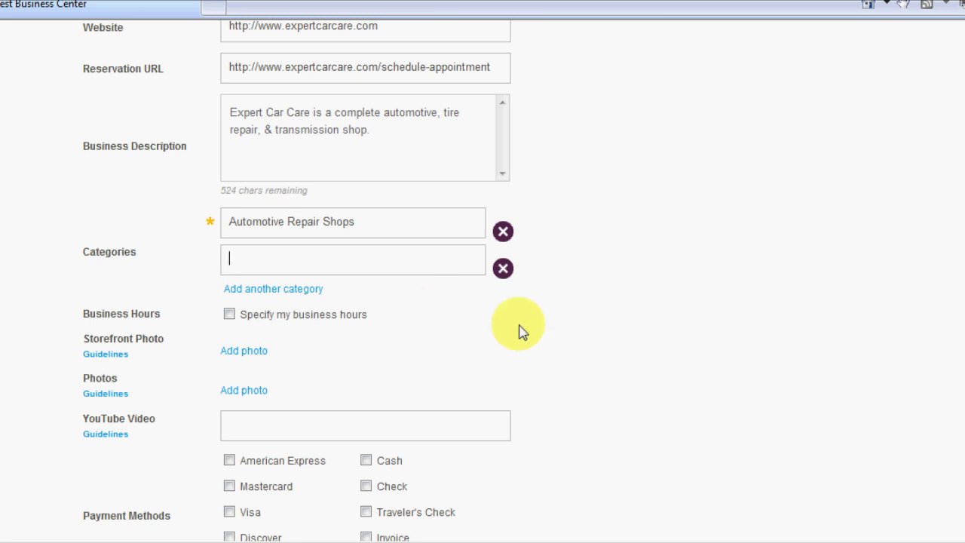
text(tire s)
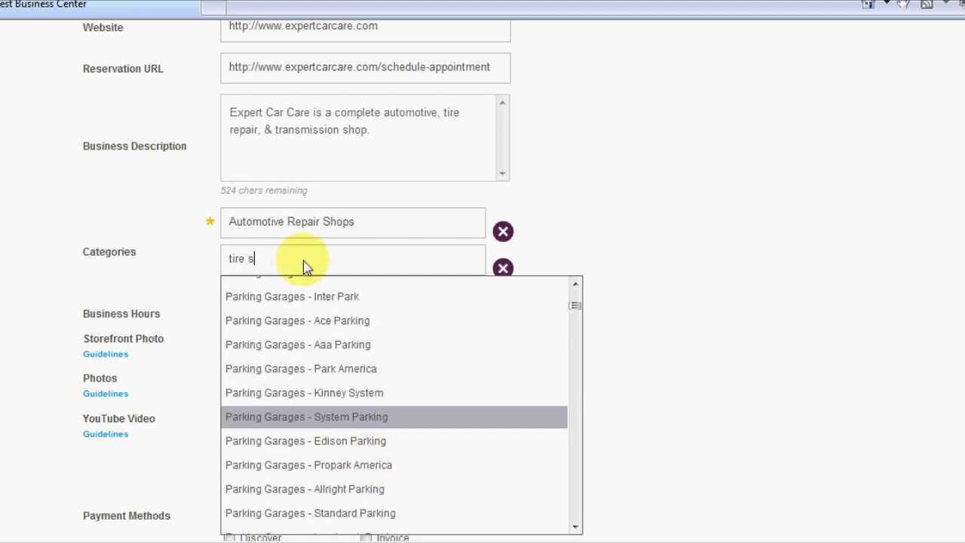
key(Return)
drag(287, 265, 406, 260)
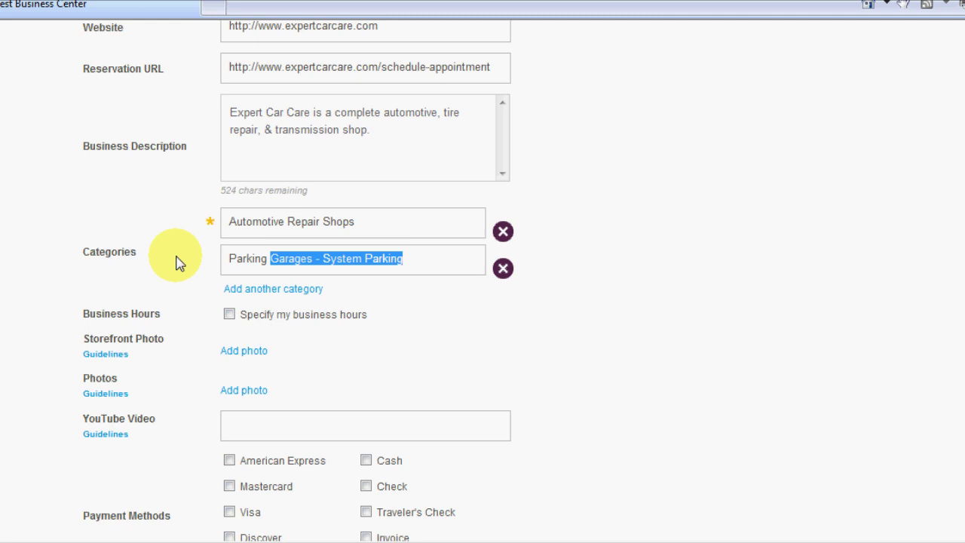
text(tire)
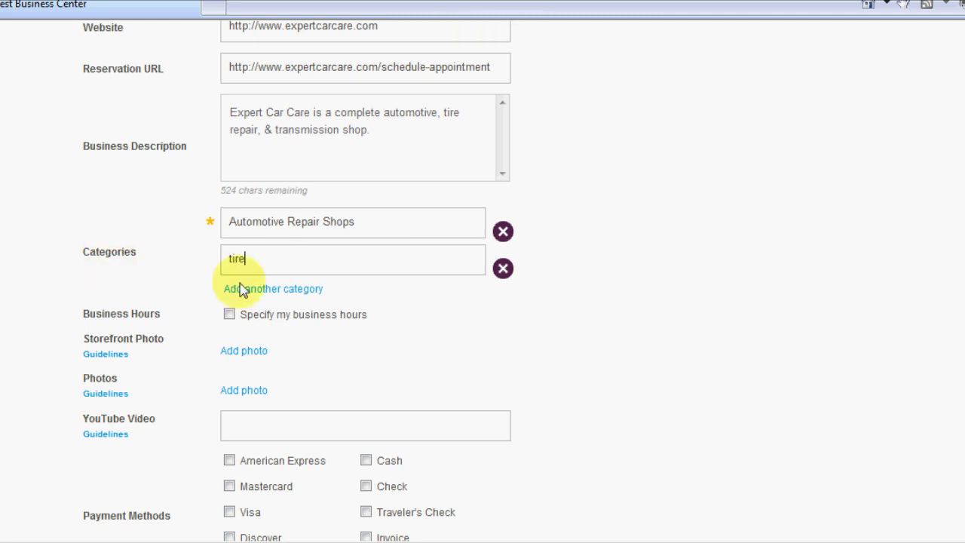
text( dealer)
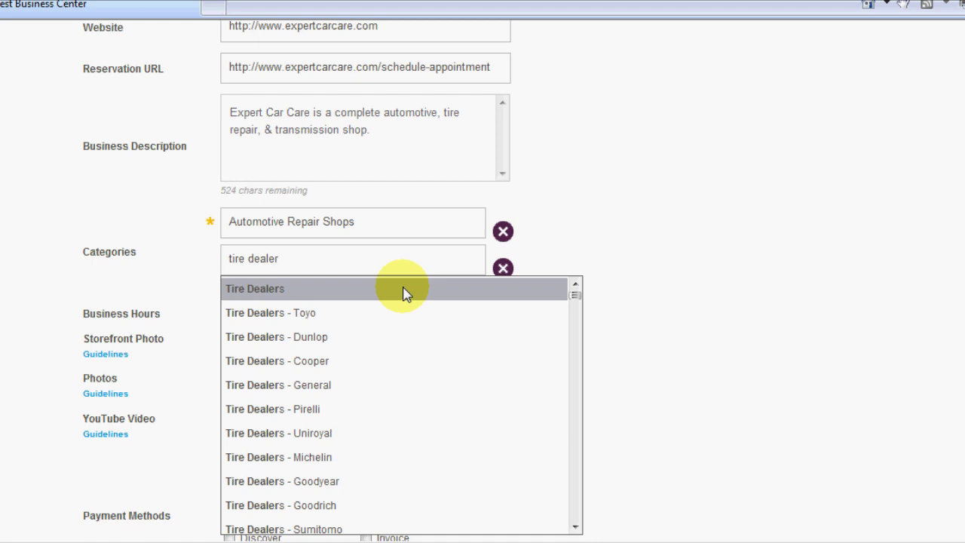
click(405, 293)
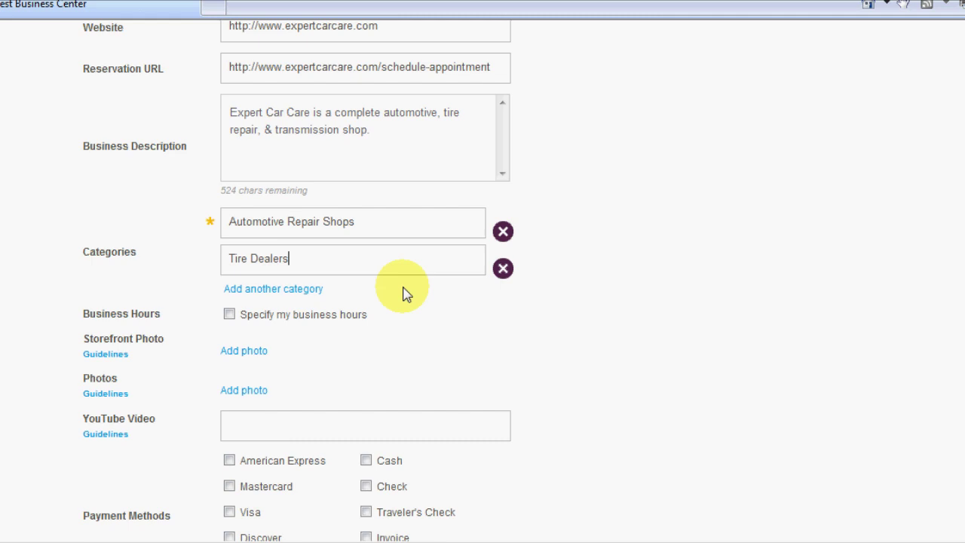
click(283, 290)
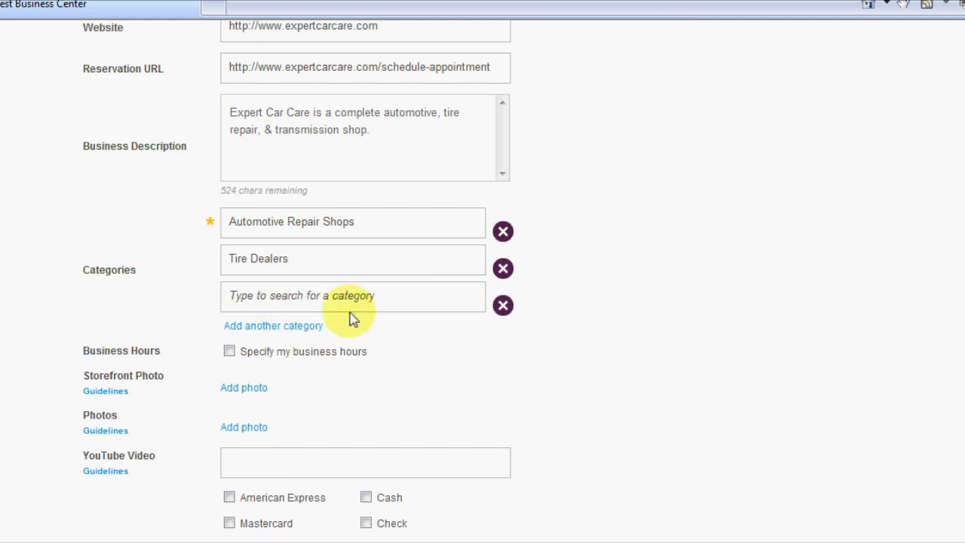
Step: Add Transmissions and Towing as the third and fourth business categories
click(402, 295)
text(transmi)
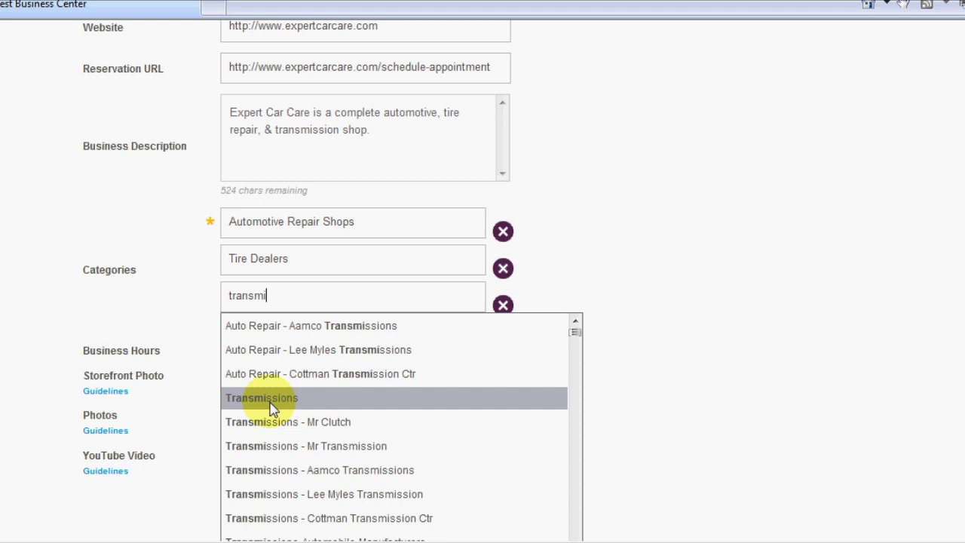
click(272, 398)
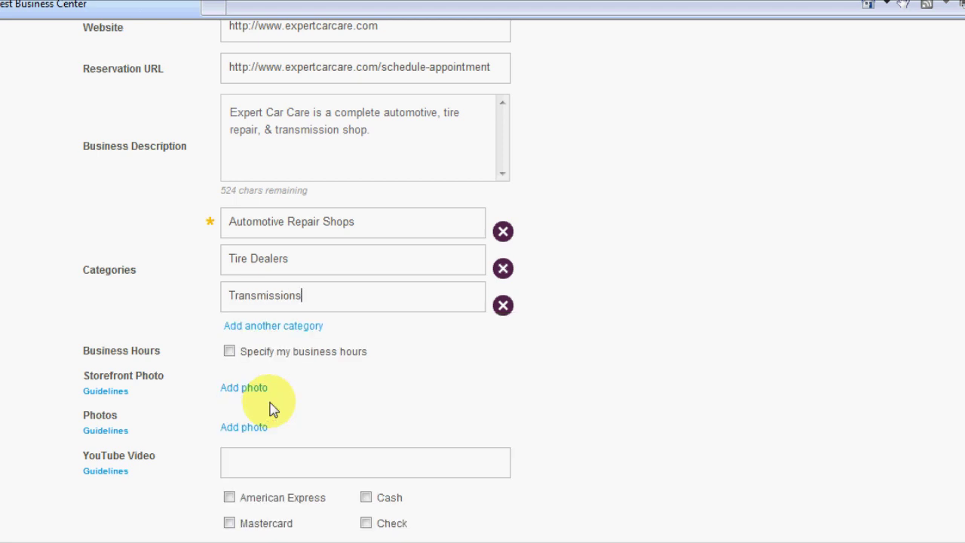
click(300, 326)
click(323, 337)
text(to)
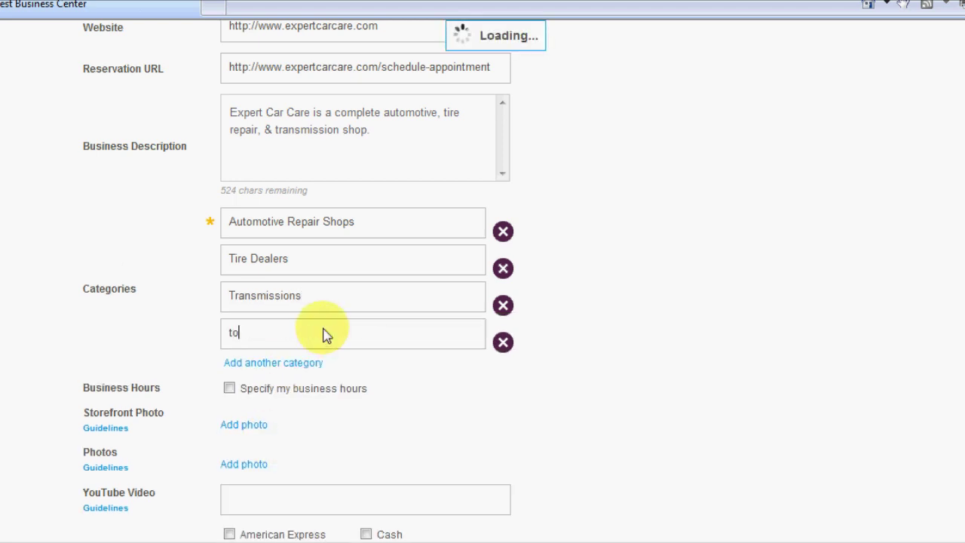
text(wing)
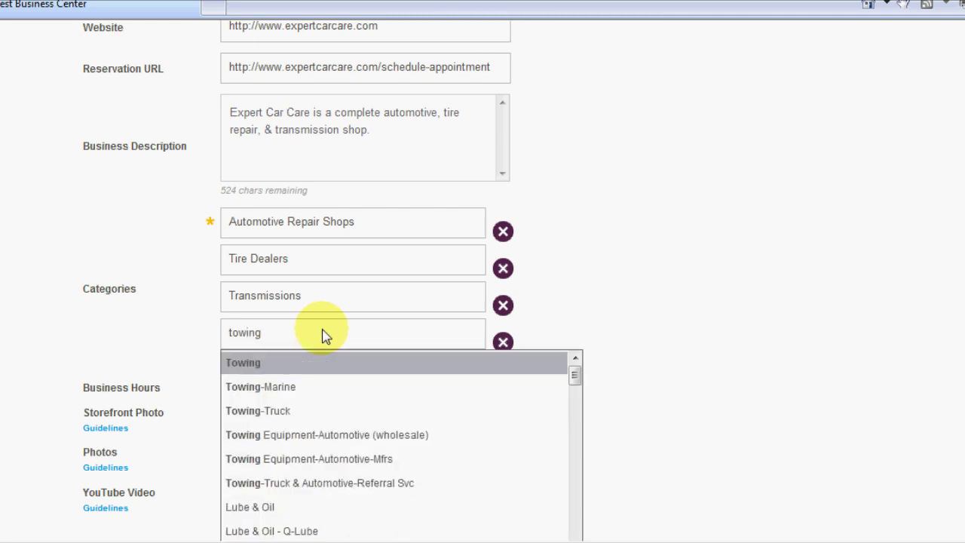
click(243, 366)
Step: Add Lube & Oil as the fifth category
click(275, 363)
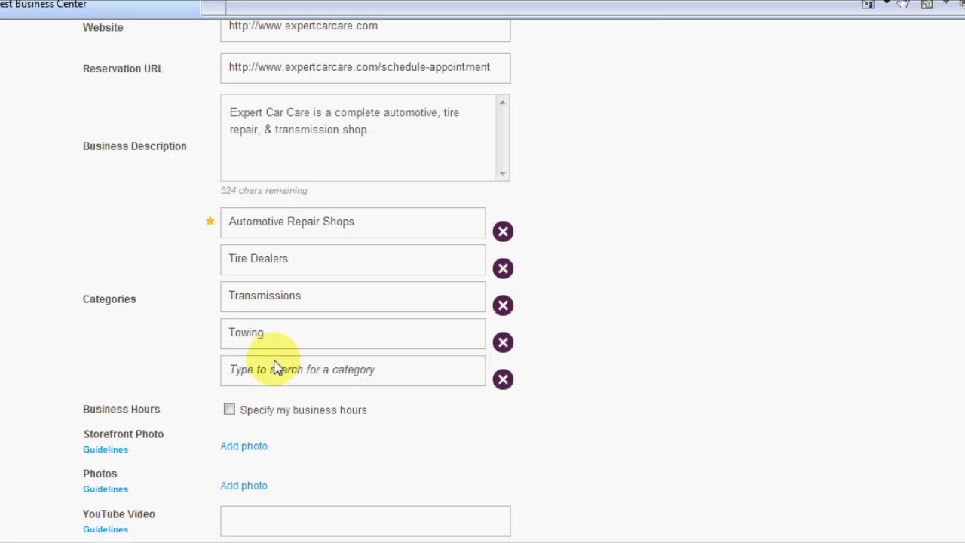
click(281, 375)
text(lu)
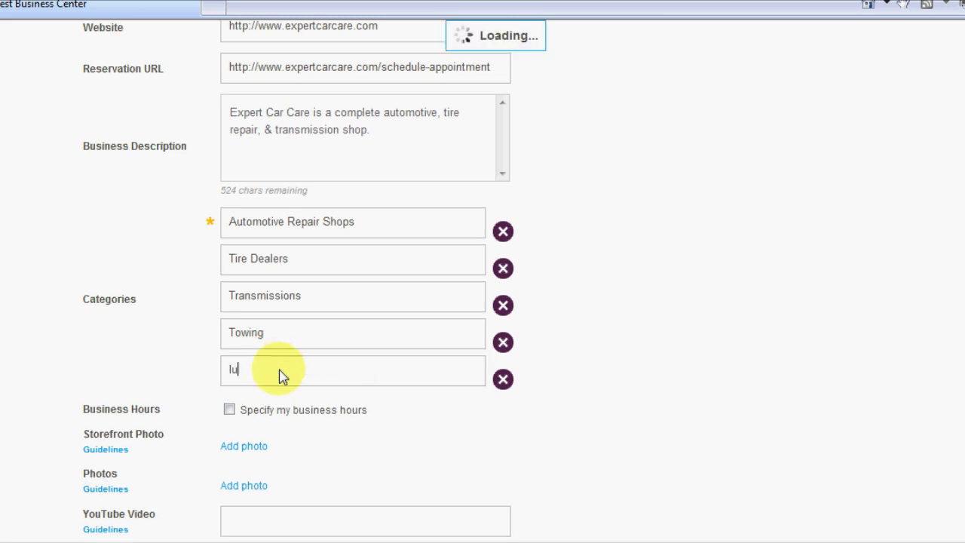
key(BackSpace)
key(BackSpace)
text(oil change)
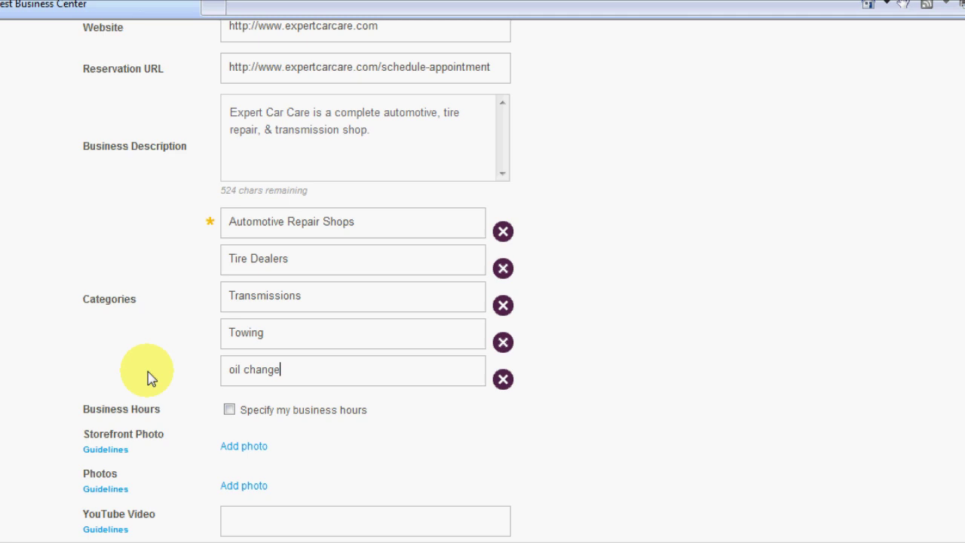
key(ctrl+a)
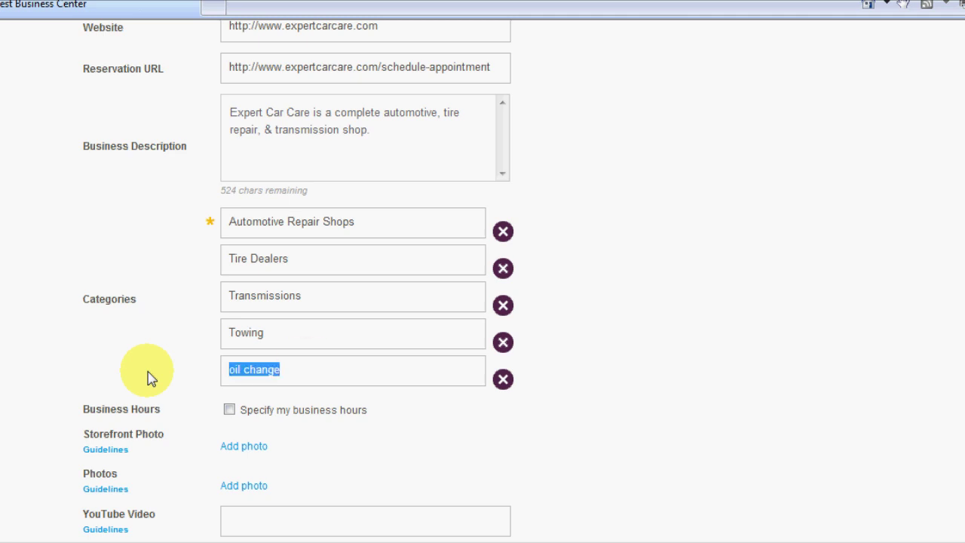
click(306, 377)
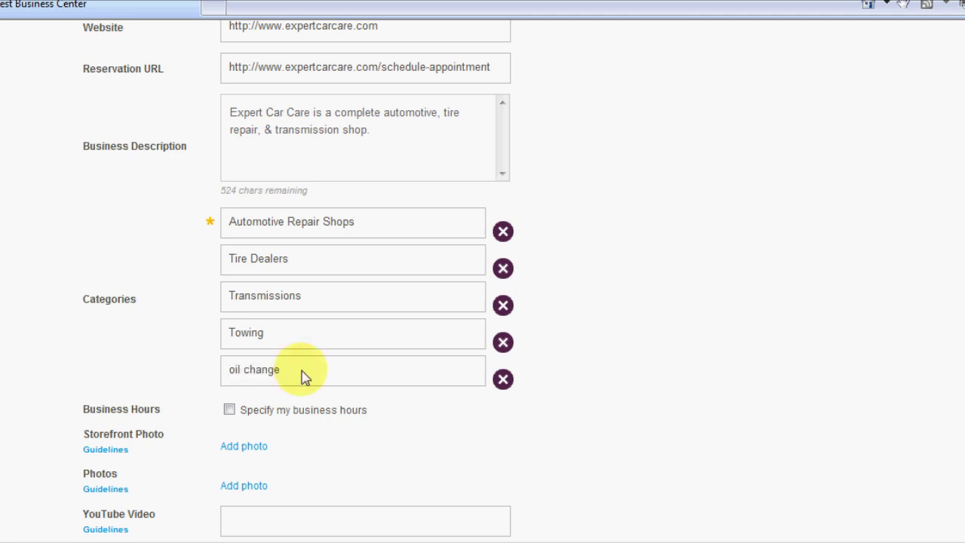
key(ctrl+a)
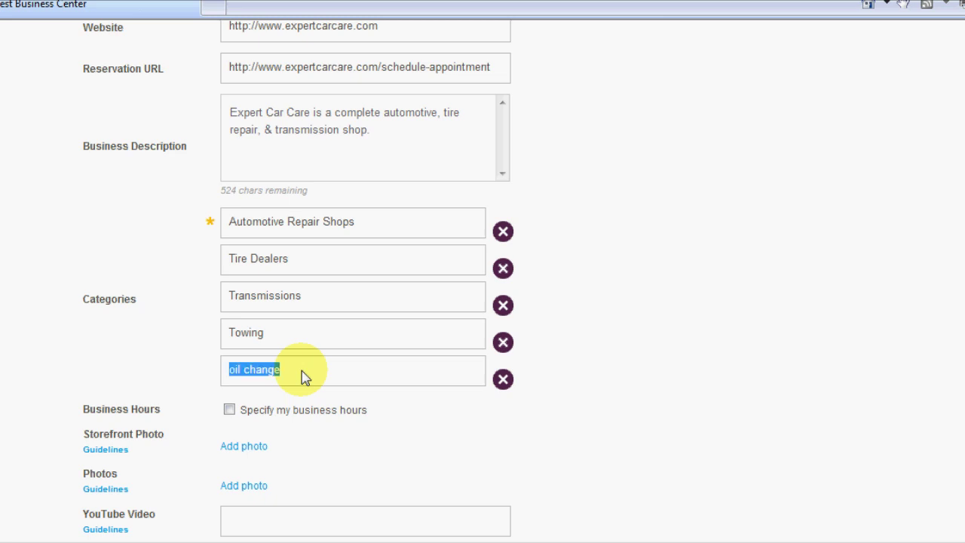
text(lube)
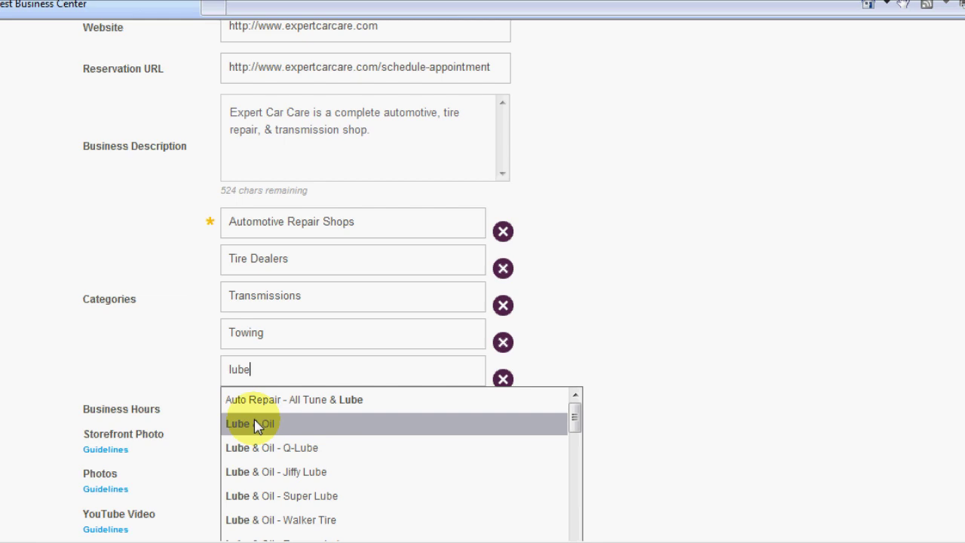
click(257, 426)
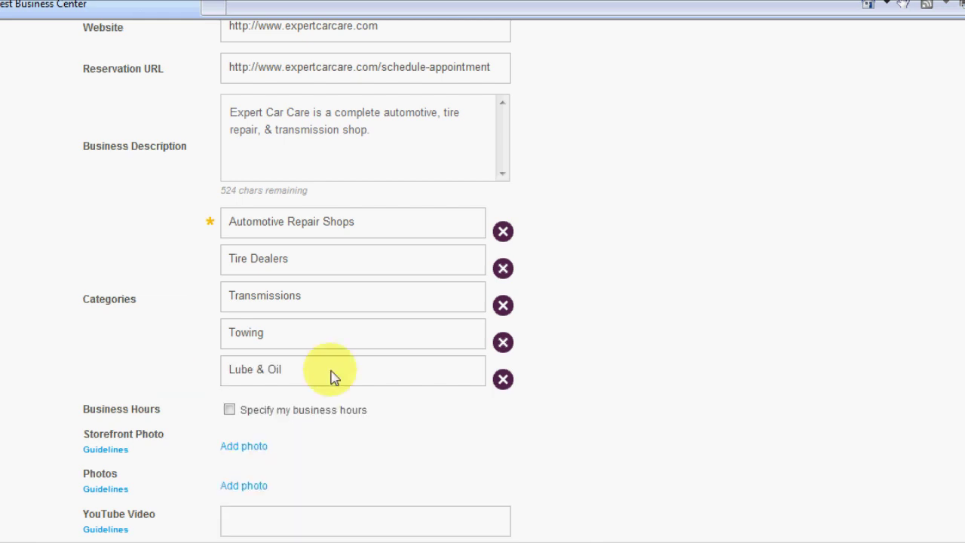
Step: Turn on day-by-day hours and set Monday and Tuesday to 07:00am–7:00pm
scroll(334, 377, down, 3)
scroll(209, 163, up, 2)
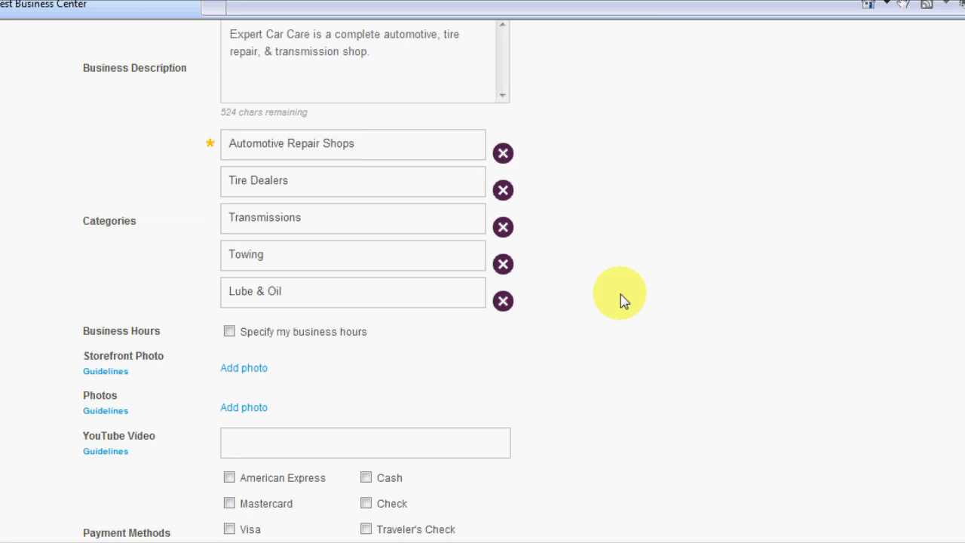
scroll(240, 269, down, 1)
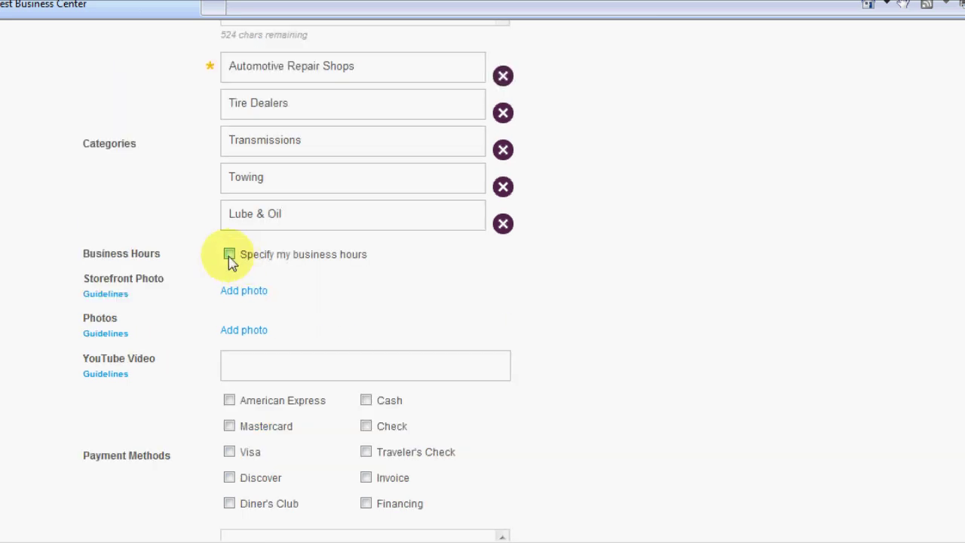
click(229, 255)
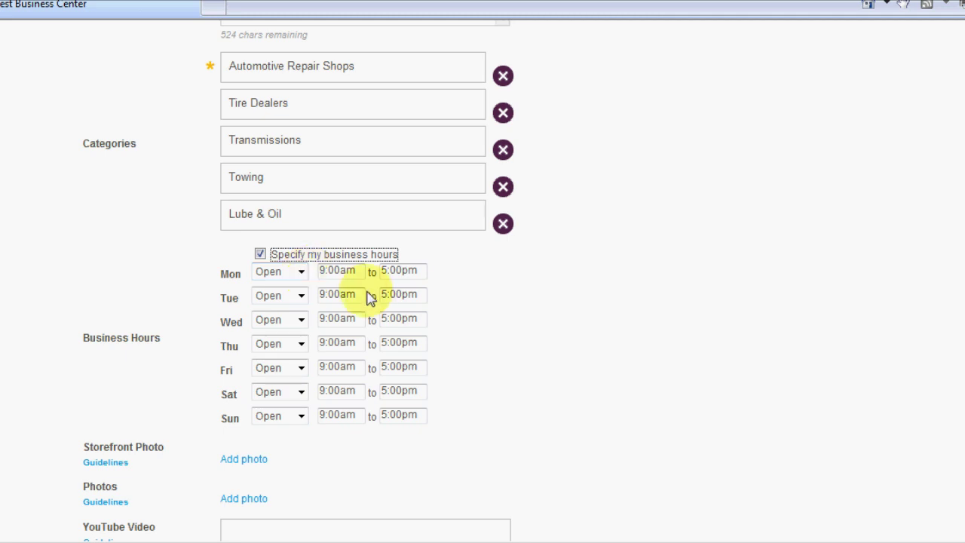
key(Tab)
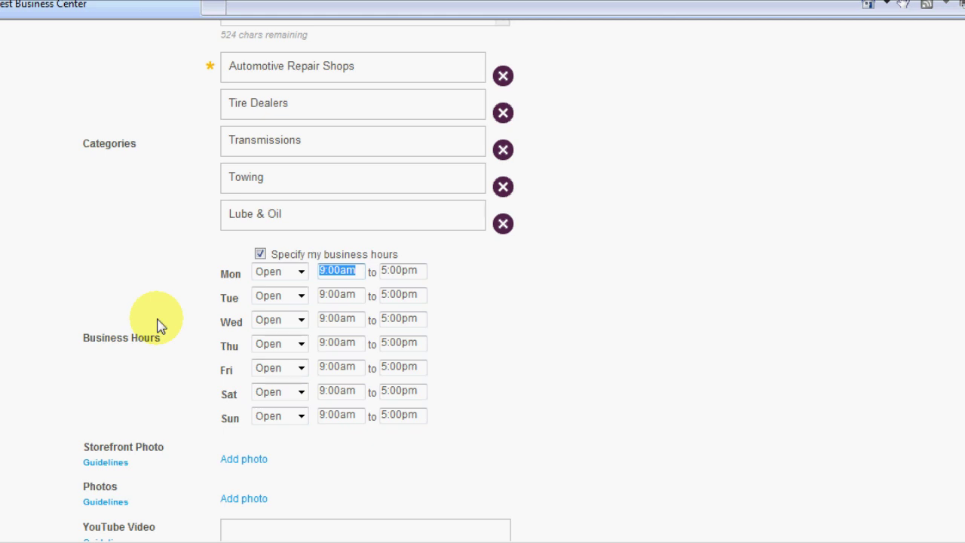
text(07:00am)
key(Tab)
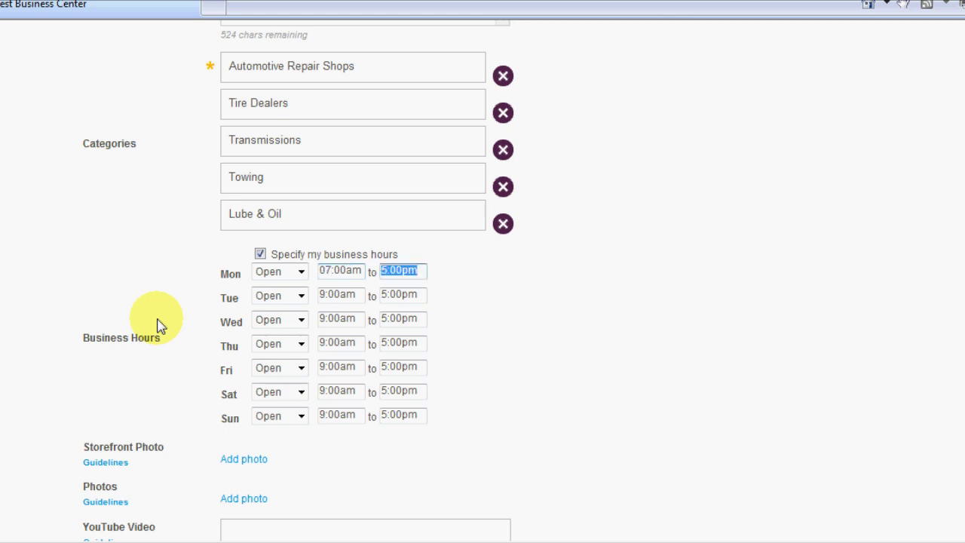
text(7:00pm)
key(Tab)
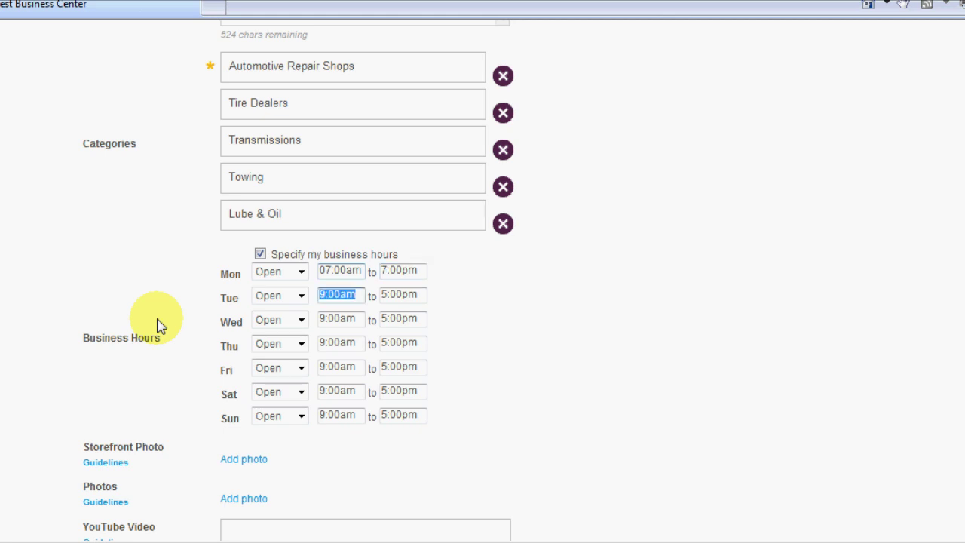
text(07:00am)
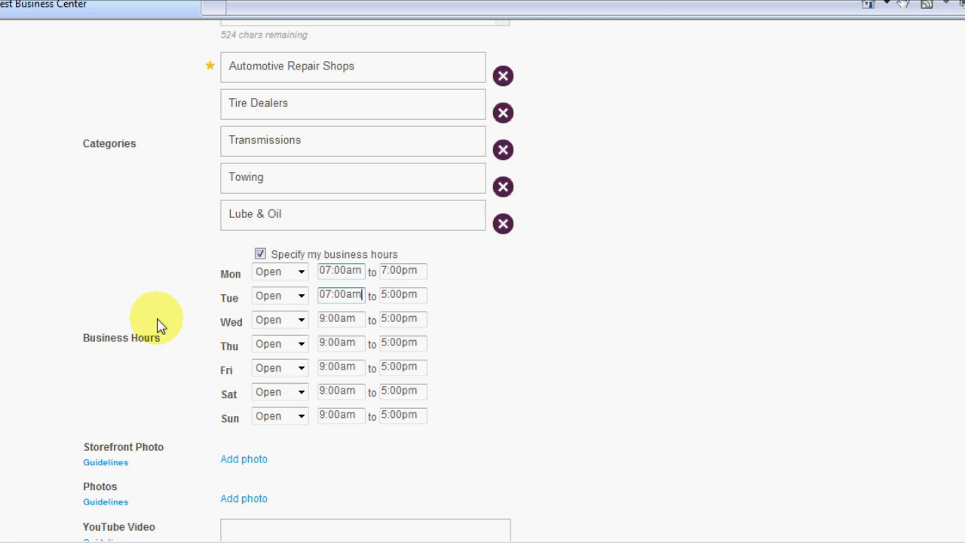
key(Tab)
text(7:)
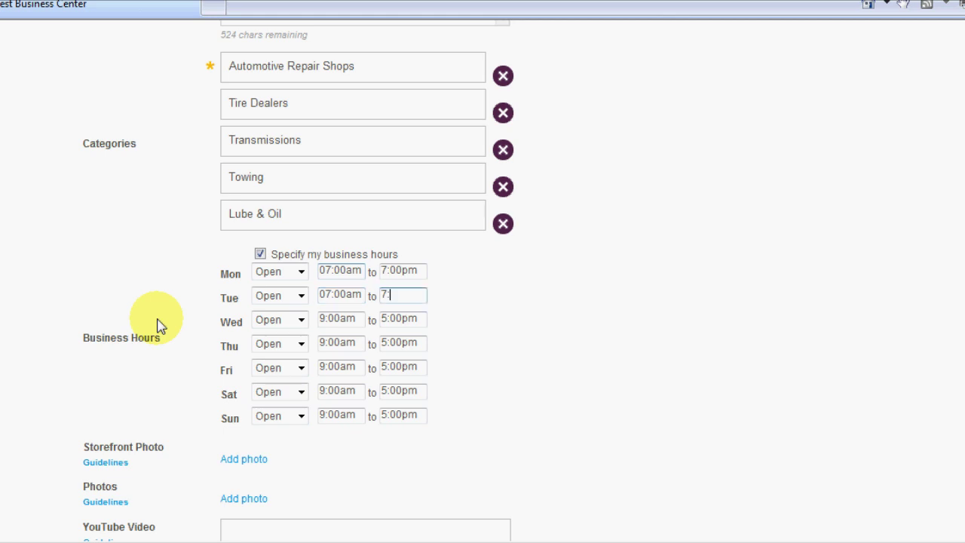
text(00pm)
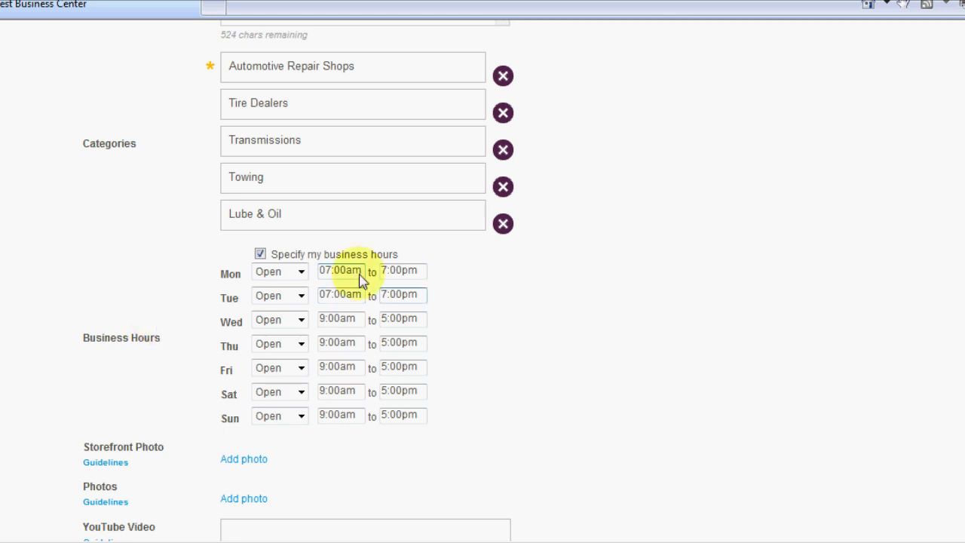
Step: Set Wednesday, Thursday and Friday opening times to 07:00am
drag(360, 272, 309, 273)
key(ctrl+c)
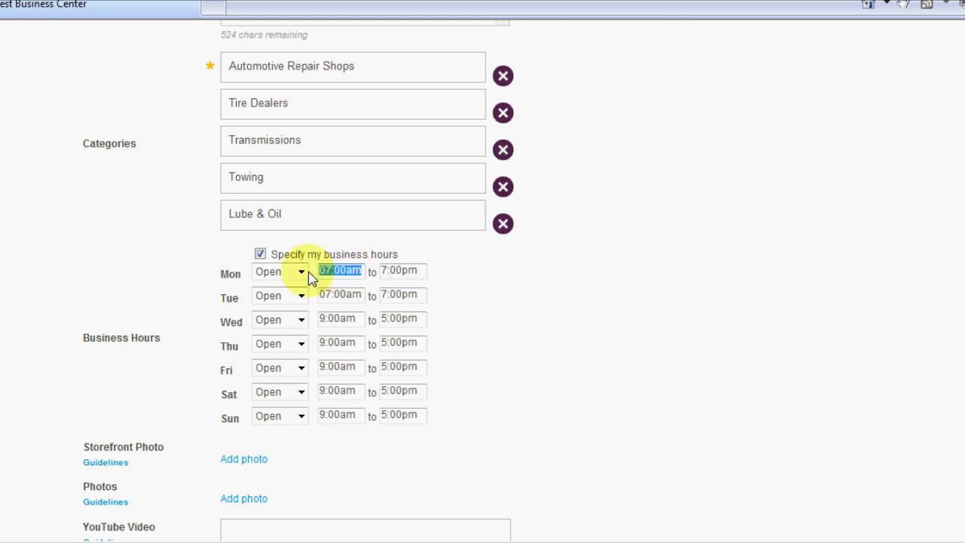
key(ctrl+v)
drag(359, 318, 319, 367)
key(ctrl+v)
key(ctrl+v)
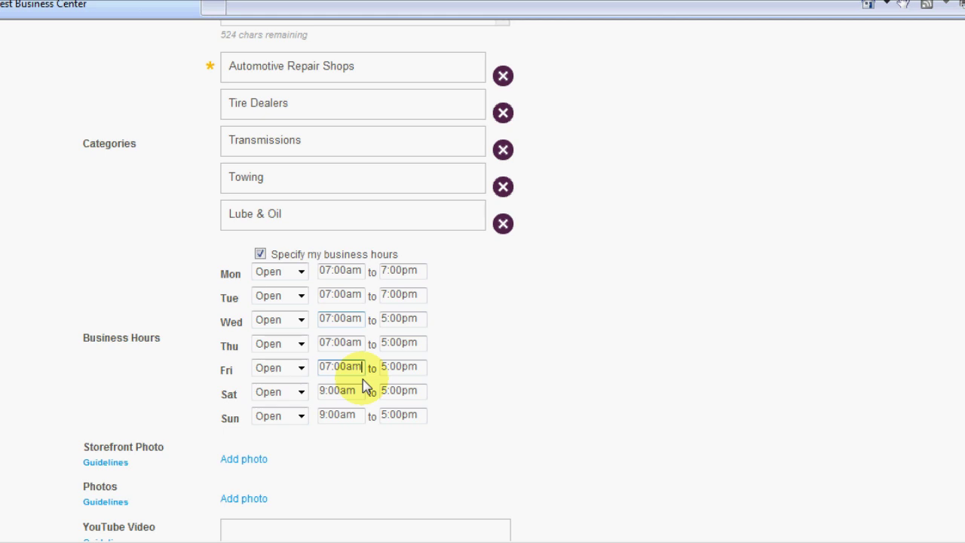
drag(363, 390, 297, 392)
key(ctrl+v)
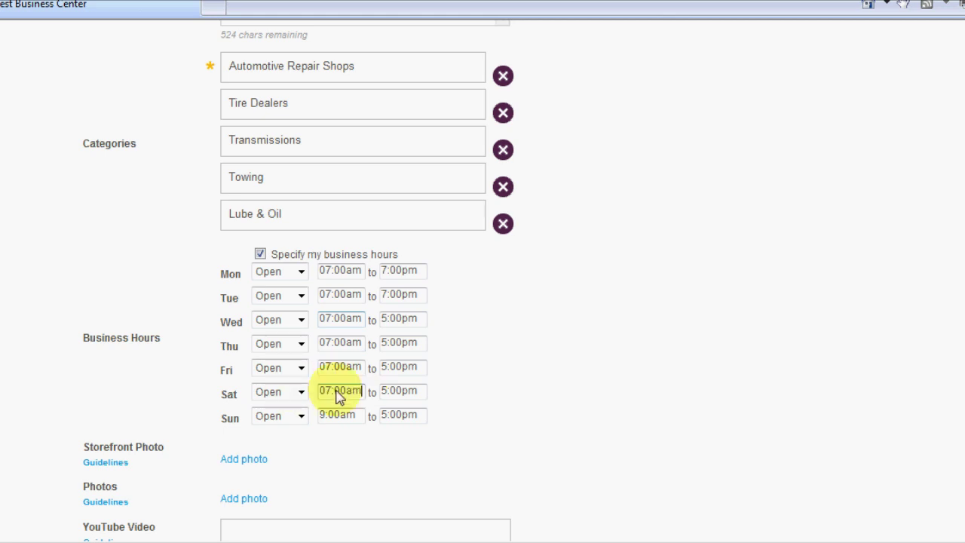
Step: Set Saturday to 07:30am–4:00pm and mark Sunday as closed
click(336, 391)
key(BackSpace)
text(3)
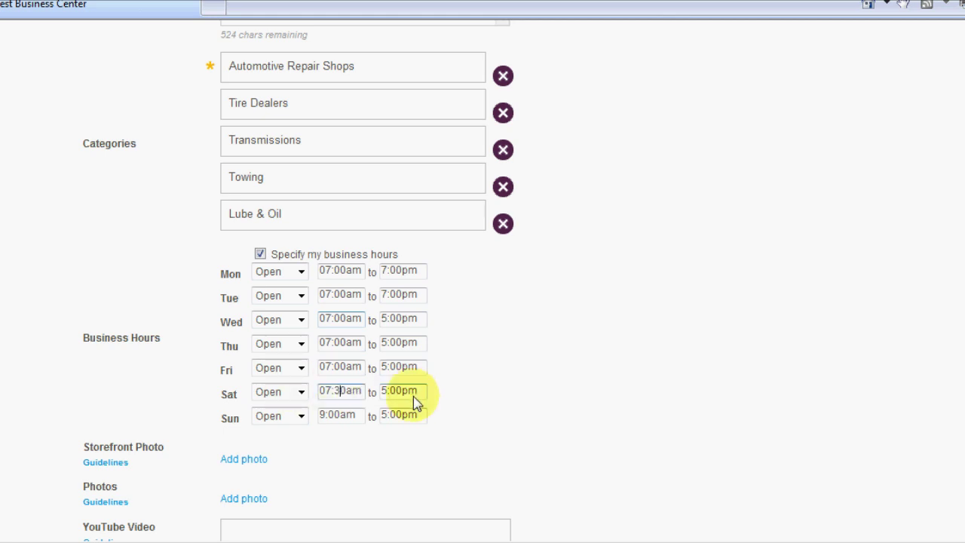
drag(413, 396, 340, 398)
text(4:)
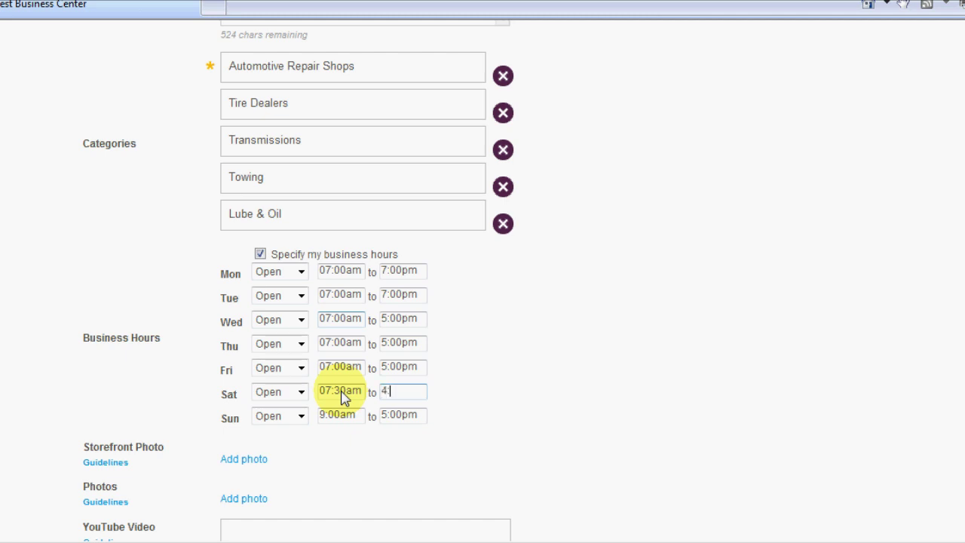
text(00pm)
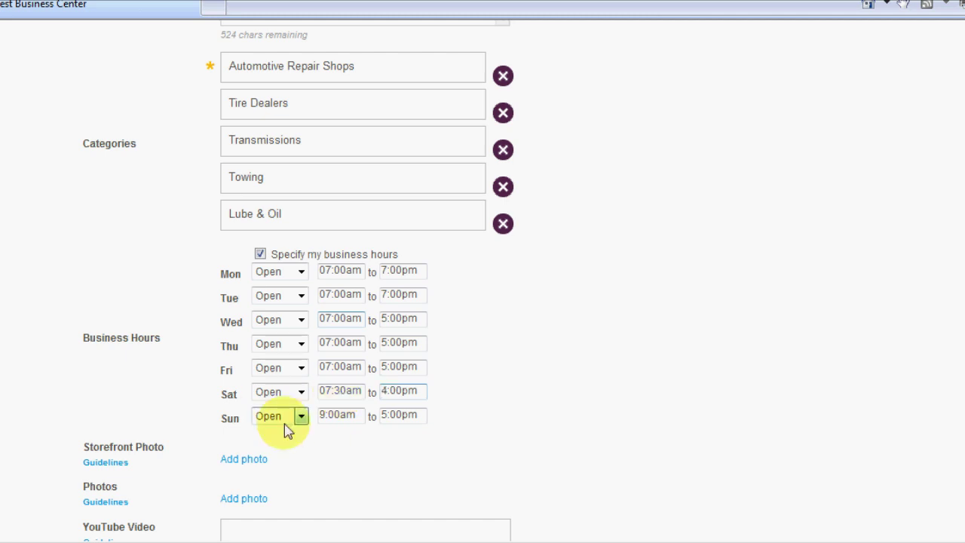
click(285, 426)
click(286, 468)
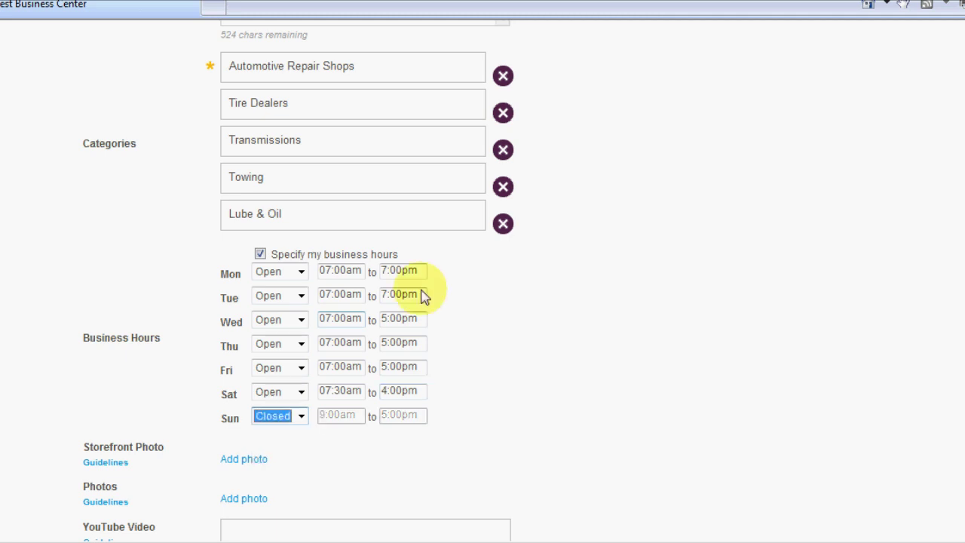
Step: Change Wednesday, Thursday and Friday closing times to 7:00pm
double_click(422, 295)
key(ctrl+c)
drag(381, 318, 357, 349)
key(ctrl+v)
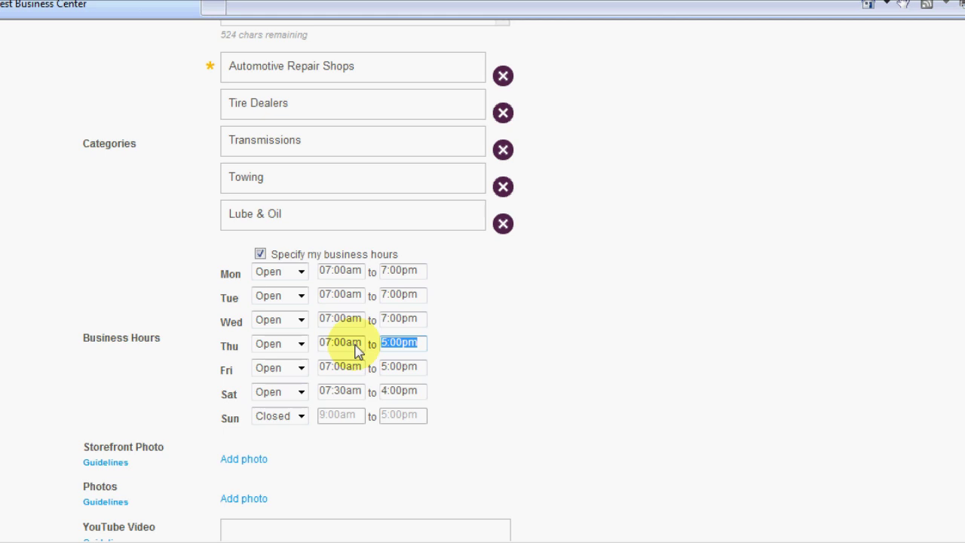
key(ctrl+v)
double_click(385, 368)
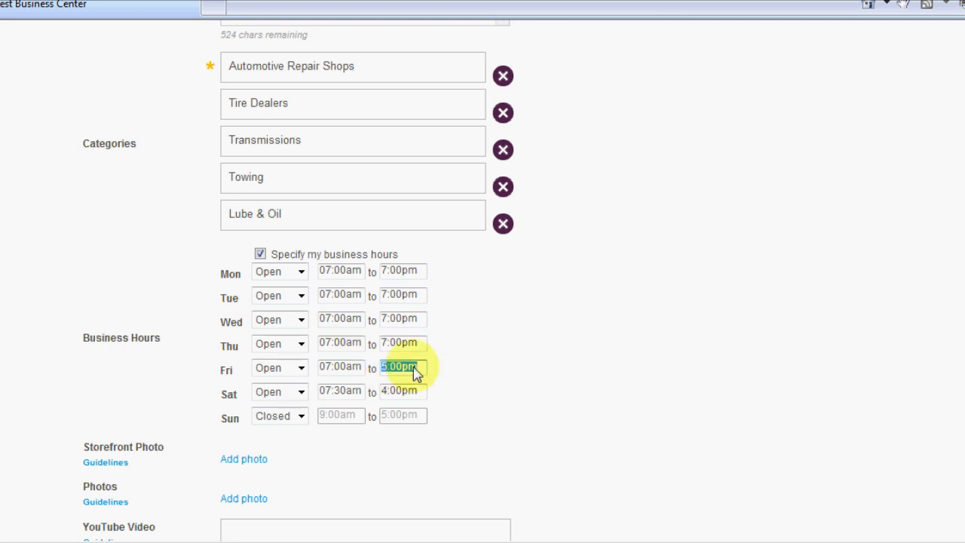
key(ctrl+v)
scroll(507, 381, down, 1)
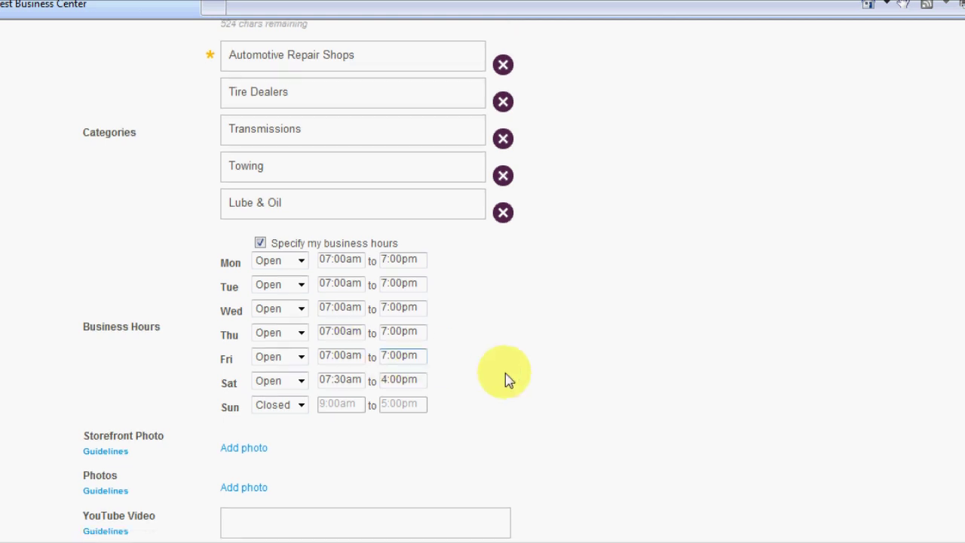
scroll(506, 379, down, 2)
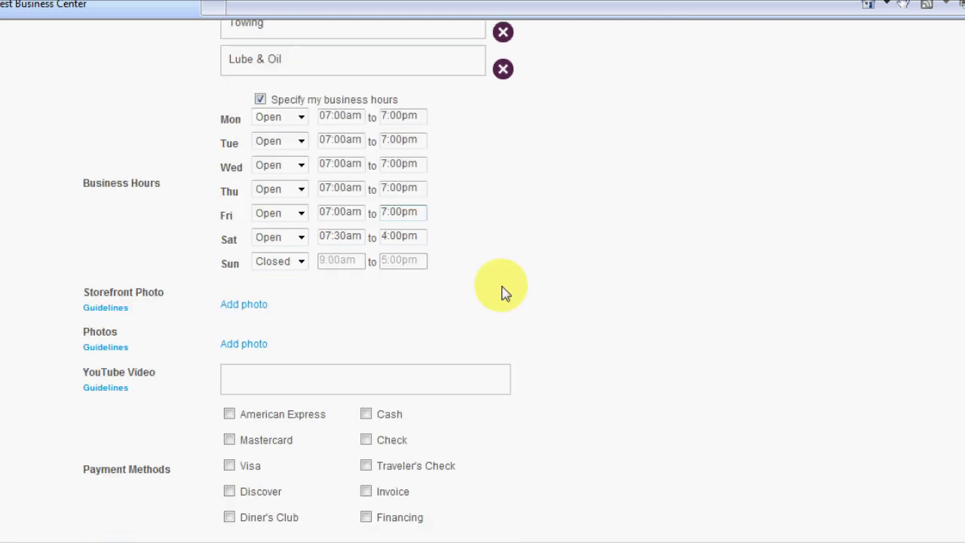
Step: Upload the shop's storefront image file under Storefront Photo
click(268, 304)
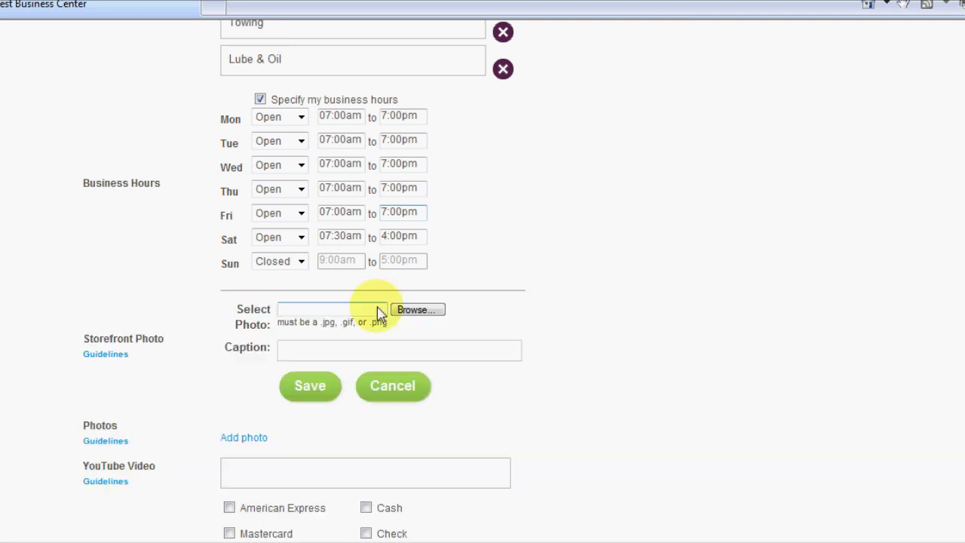
click(417, 309)
double_click(379, 35)
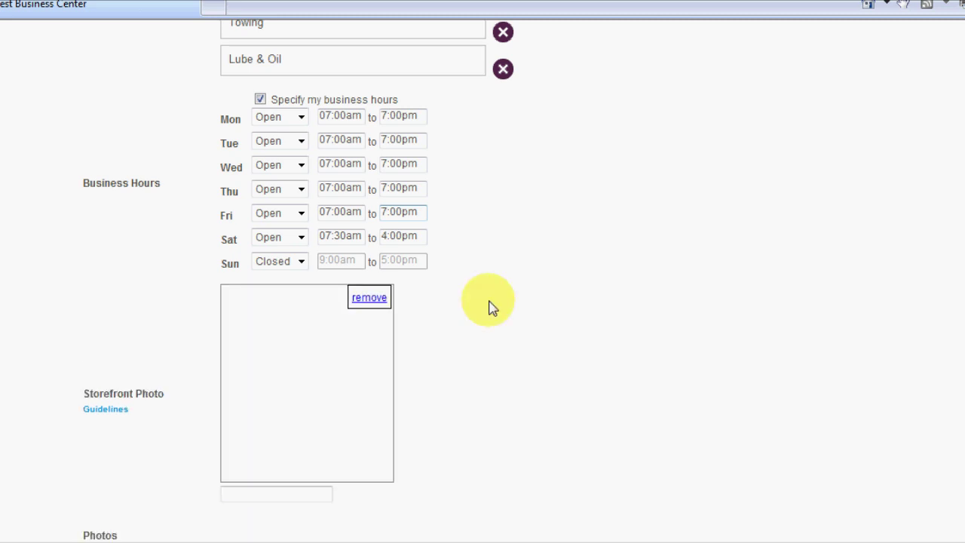
scroll(320, 301, down, 1)
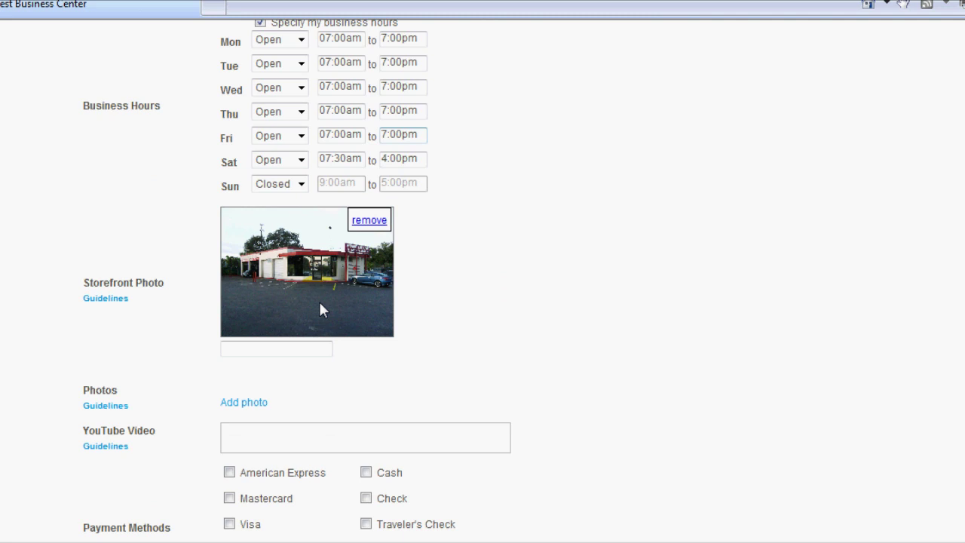
scroll(320, 302, down, 2)
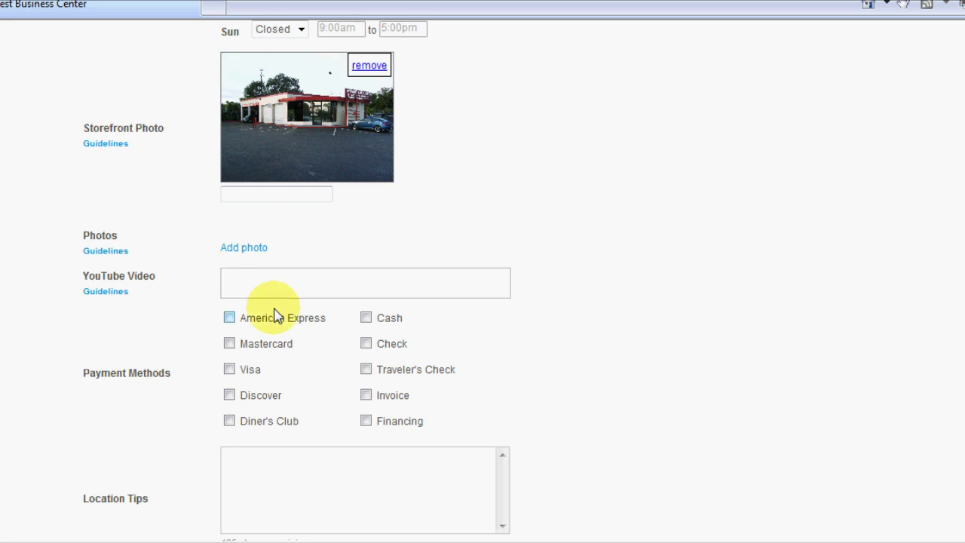
Step: Tick American Express, Mastercard, Visa, Discover, Cash, Check, Invoice and Financing under Payment Methods
click(229, 320)
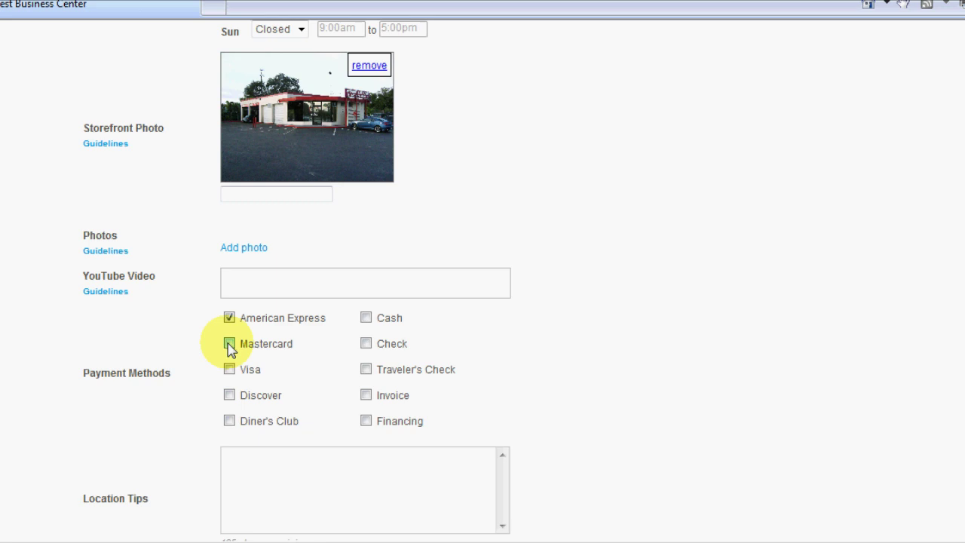
click(230, 344)
click(229, 369)
click(229, 397)
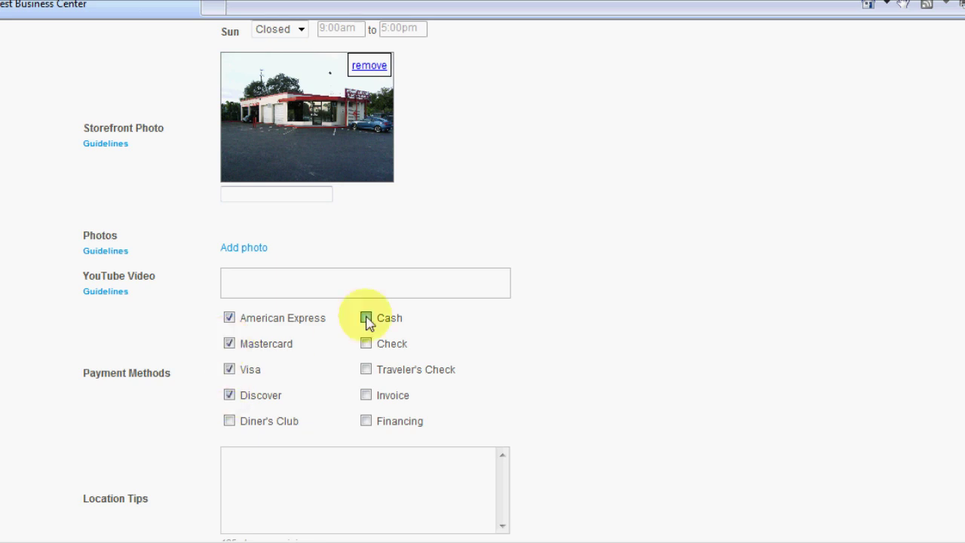
click(366, 319)
click(366, 344)
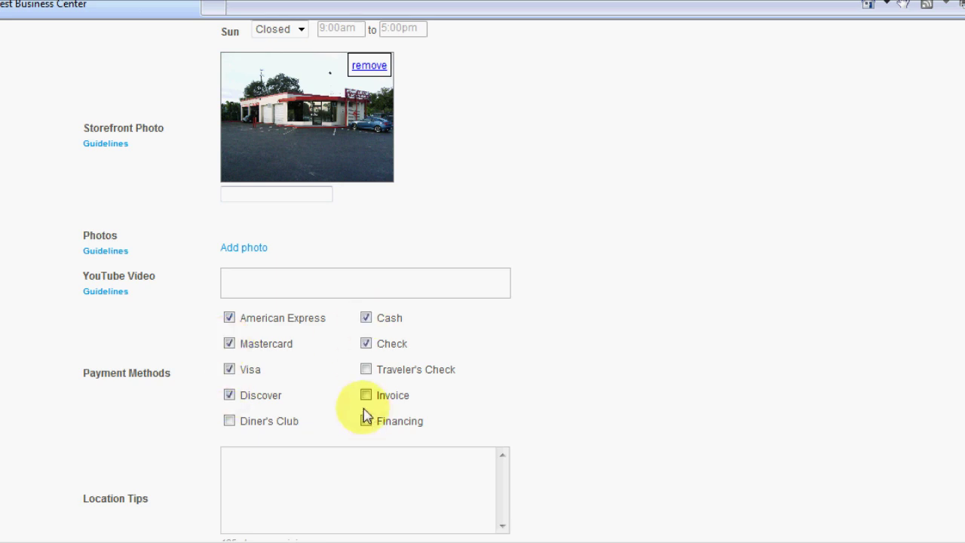
click(365, 395)
scroll(324, 309, down, 2)
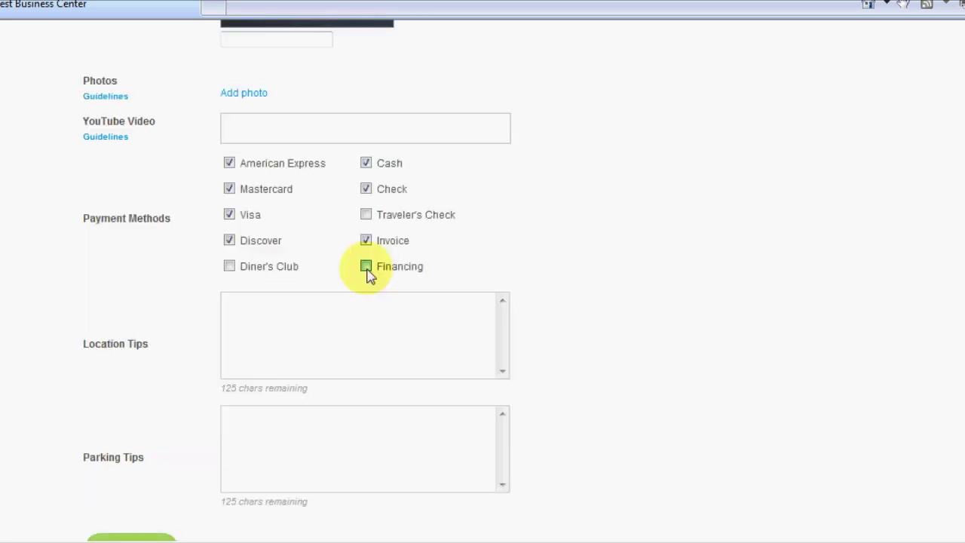
click(366, 267)
click(340, 309)
scroll(594, 309, down, 1)
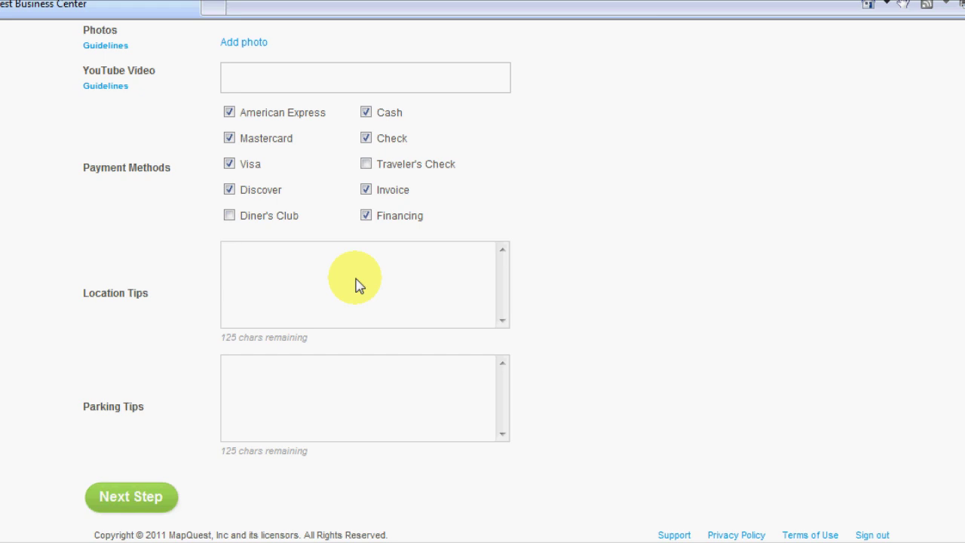
Step: Enter the location tip 'Located on the corner of Howell Branch Rd & Lake Howell Ave.'
text(Located on the co)
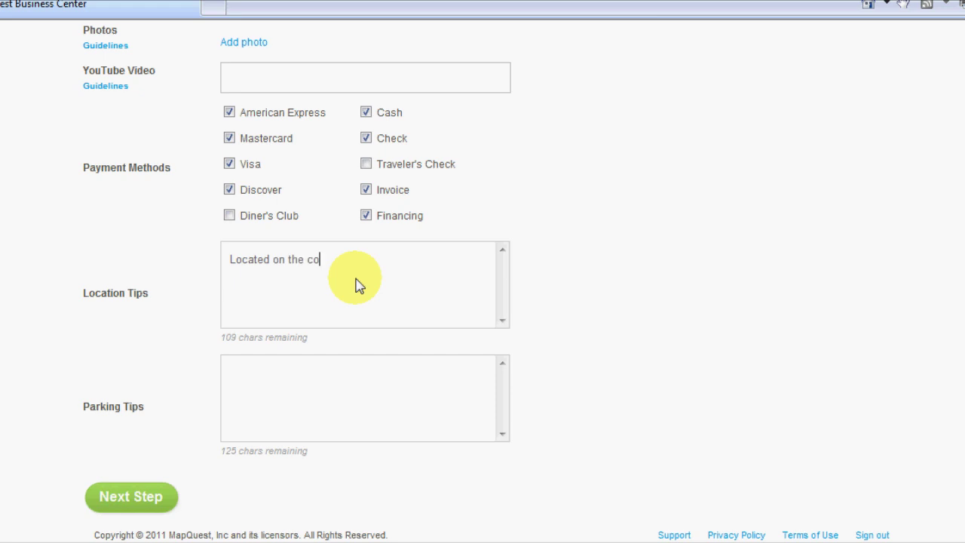
text(rner of Howell )
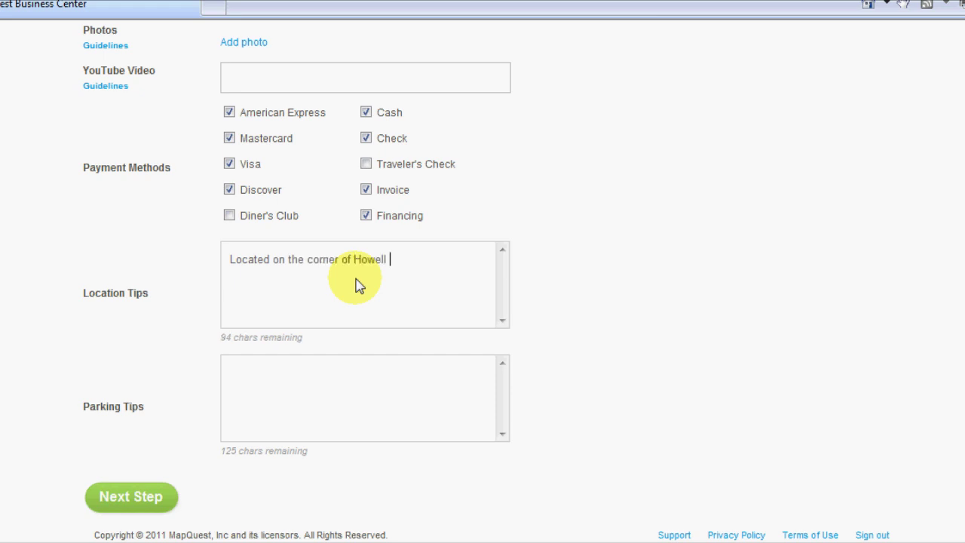
text(Branch Rd &)
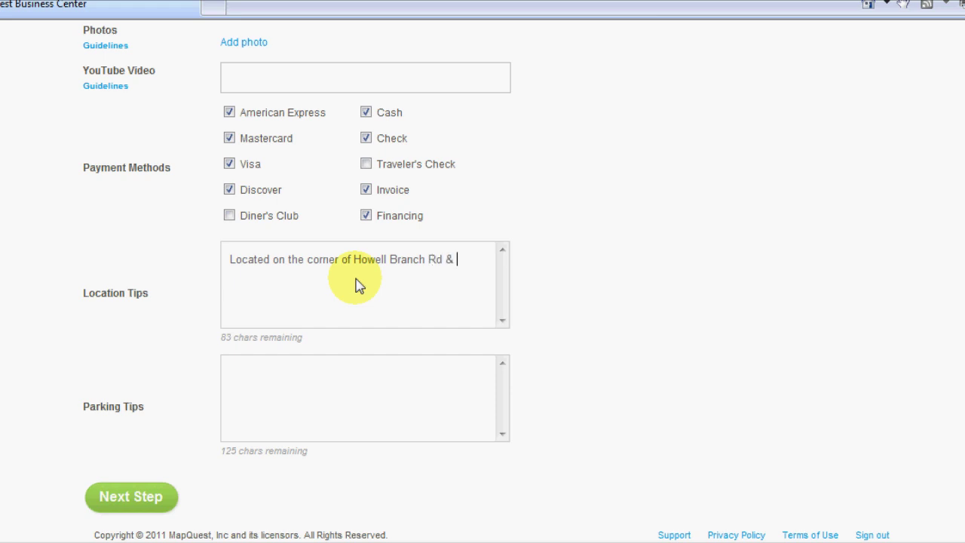
key(BackSpace)
key(BackSpace)
text(& Lake Howell Rd)
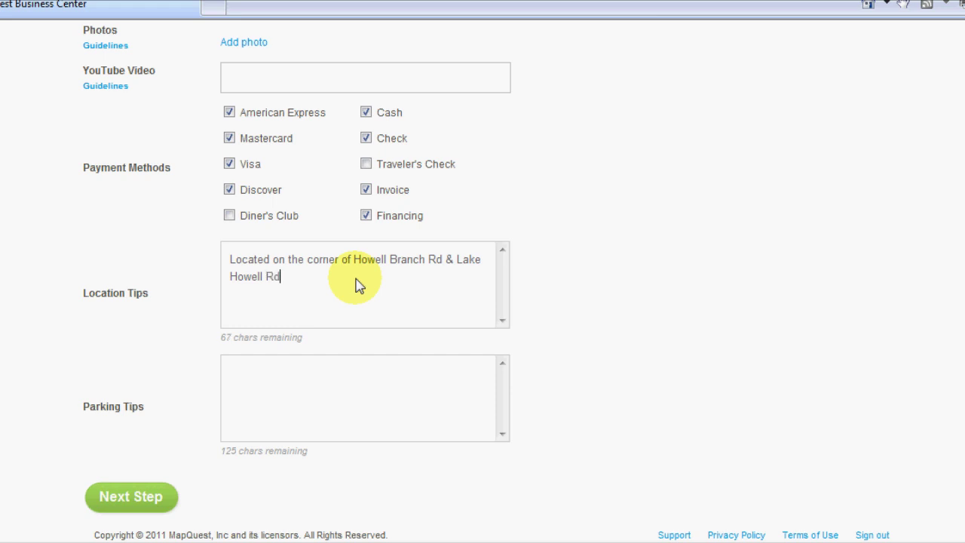
key(BackSpace)
key(BackSpace)
text(Ave)
key(BackSpace)
text(.)
Step: Add '(across from CVS)' on a new line and continue to the Verification step
key(Return)
key(Return)
key(BackSpace)
key(BackSpace)
text((across from CVS))
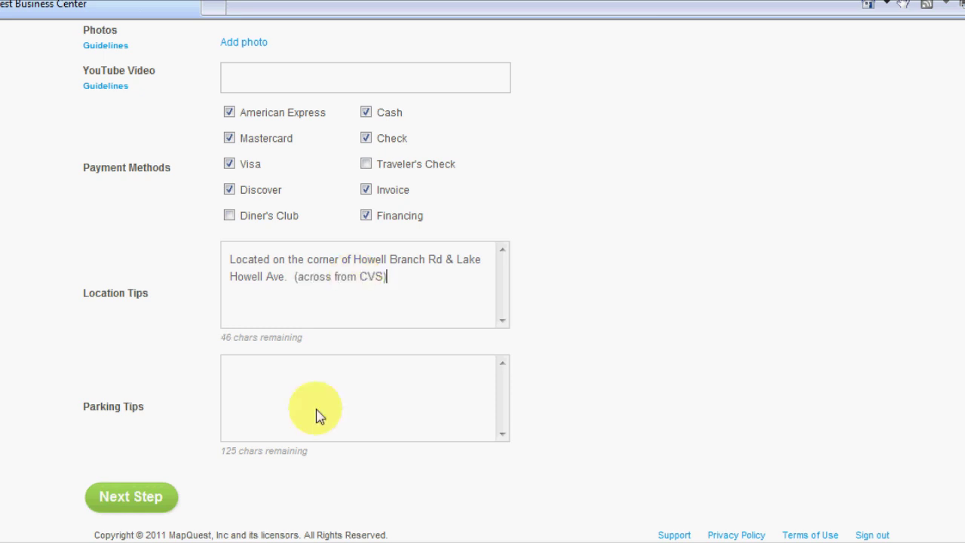
click(419, 392)
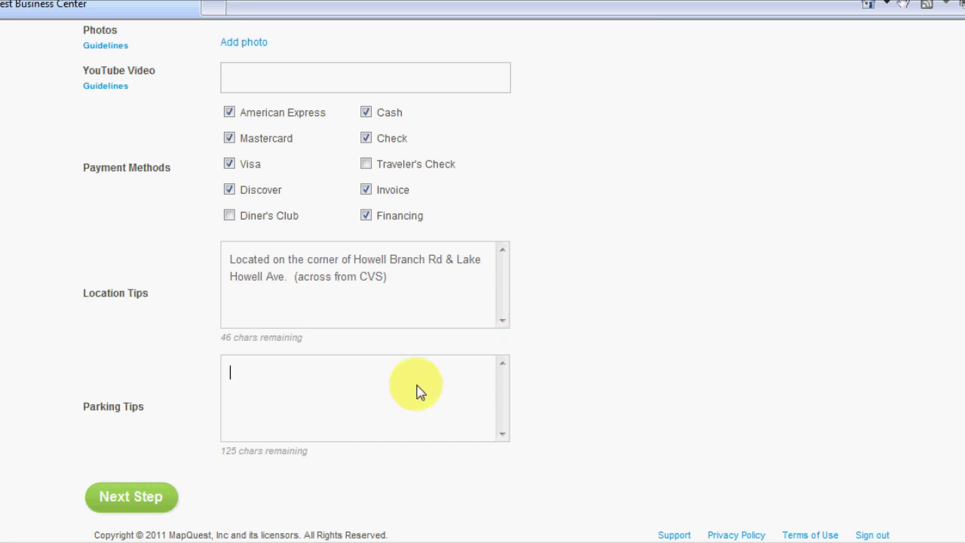
click(130, 495)
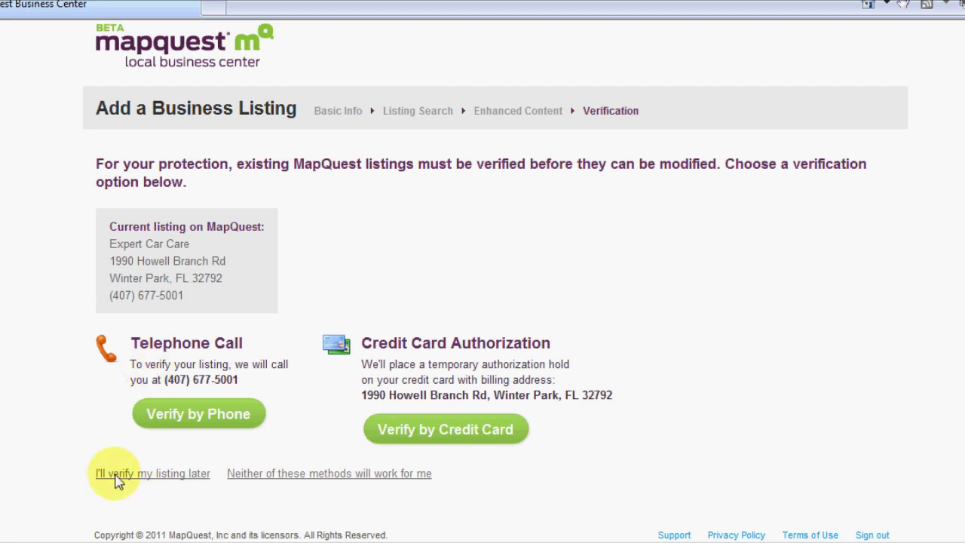
Step: Choose to verify the listing later, completing the listing setup
click(169, 473)
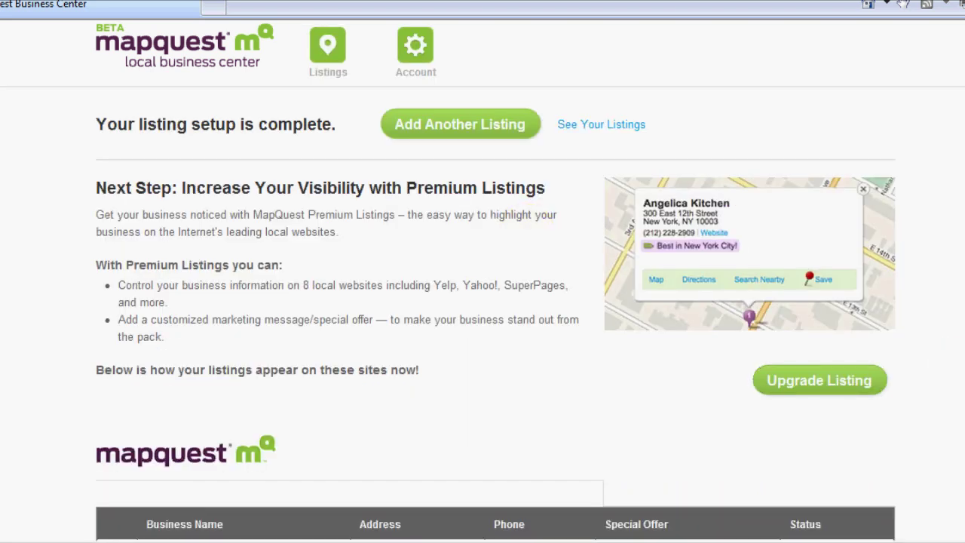
scroll(483, 302, down, 1)
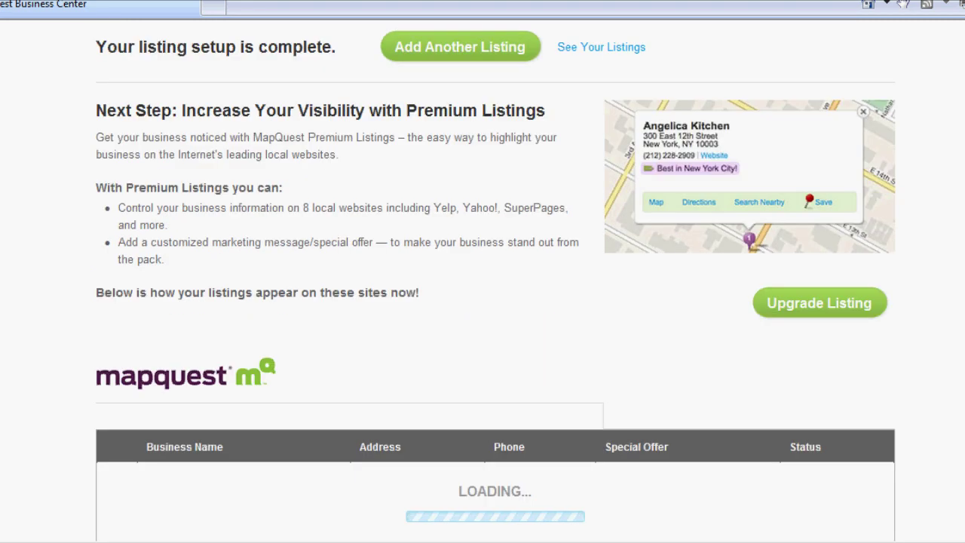
scroll(697, 267, up, 1)
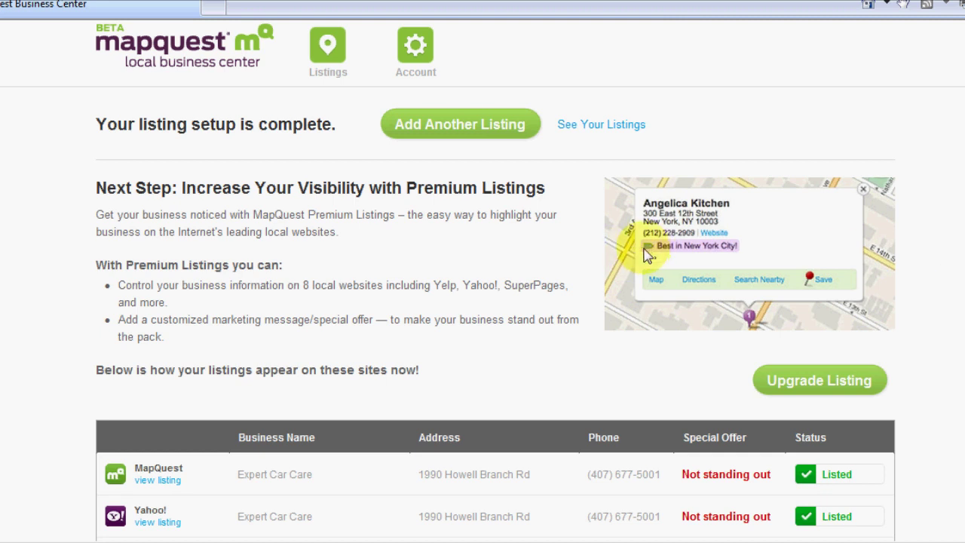
scroll(952, 258, down, 2)
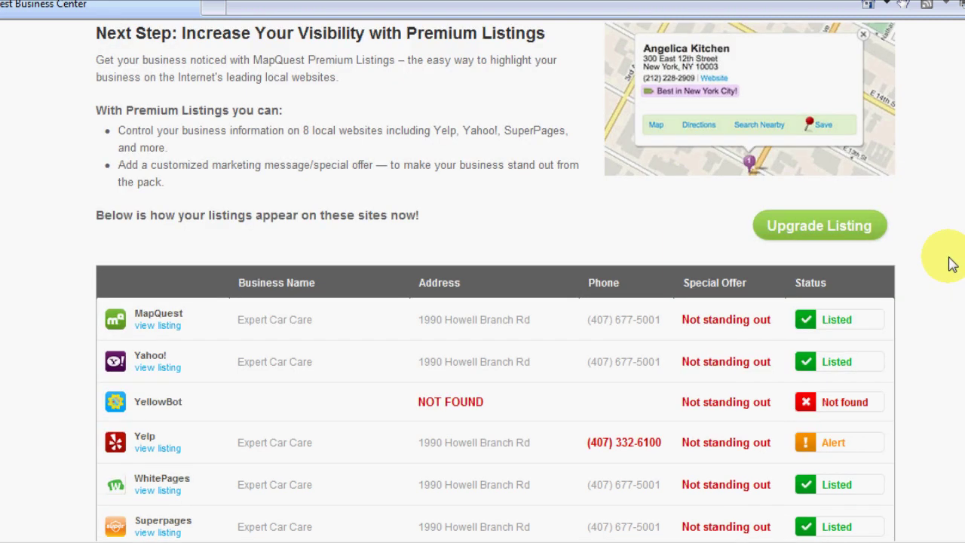
scroll(952, 264, down, 2)
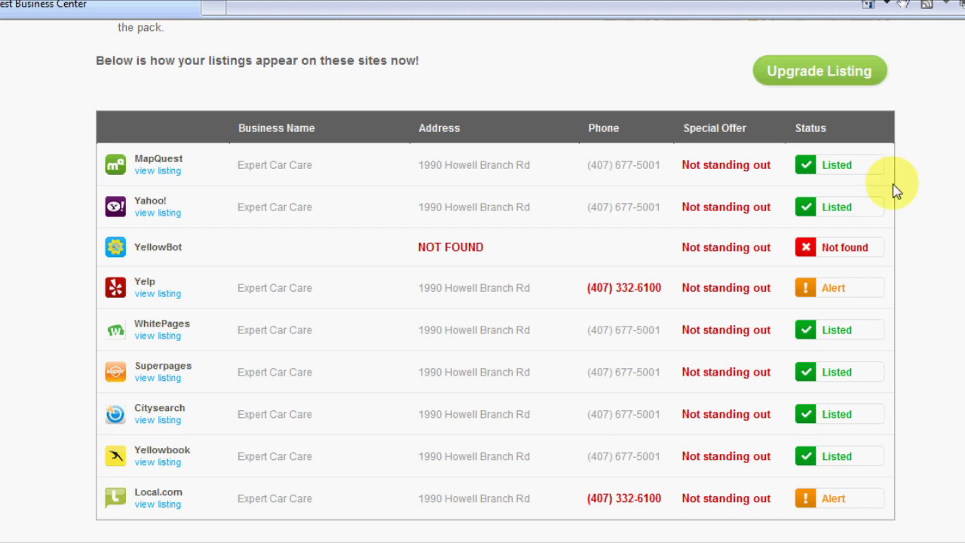
scroll(895, 190, down, 1)
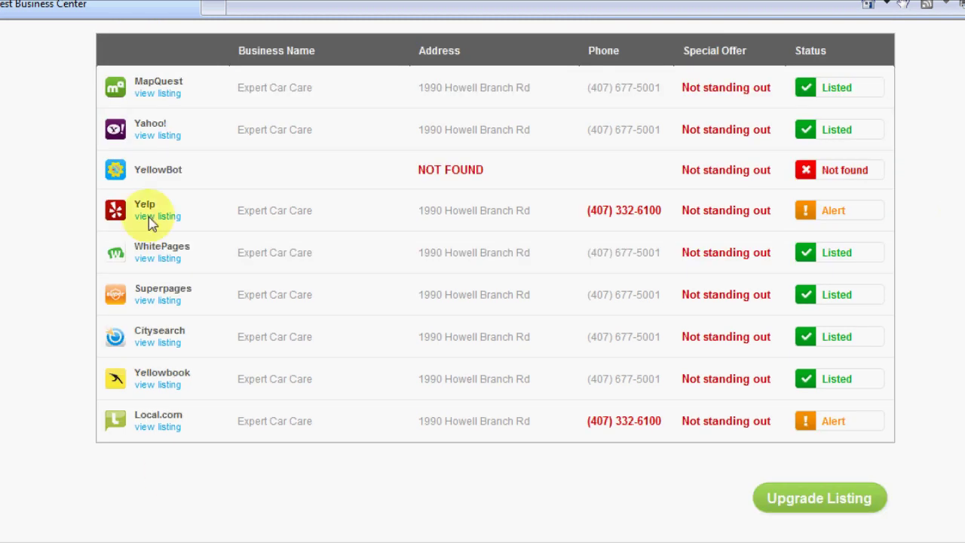